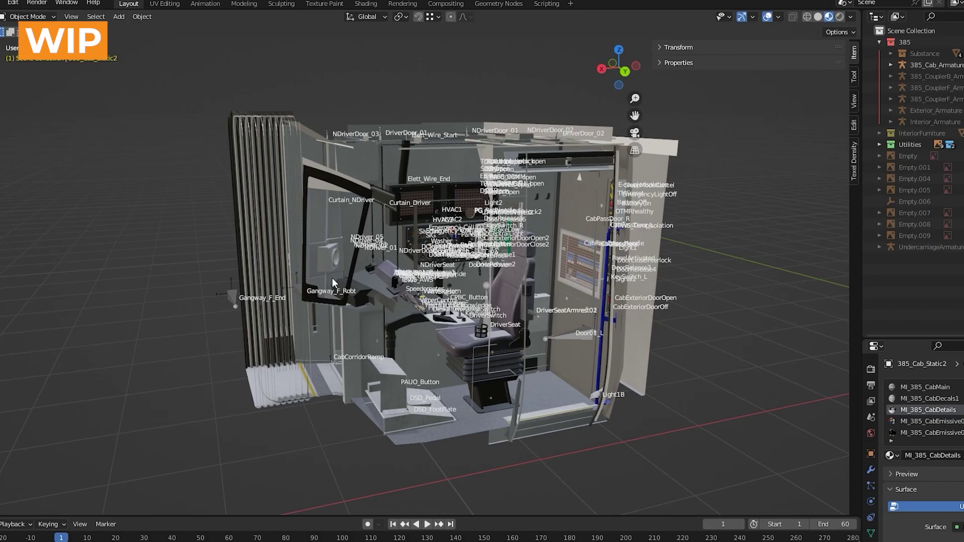
# Step: Examine the textured driver's cab with its rig labels in perspective and in plan
pyautogui.moveTo(333, 278); pyautogui.dragTo(430, 227, button='middle')
pyautogui.press('KP_7')
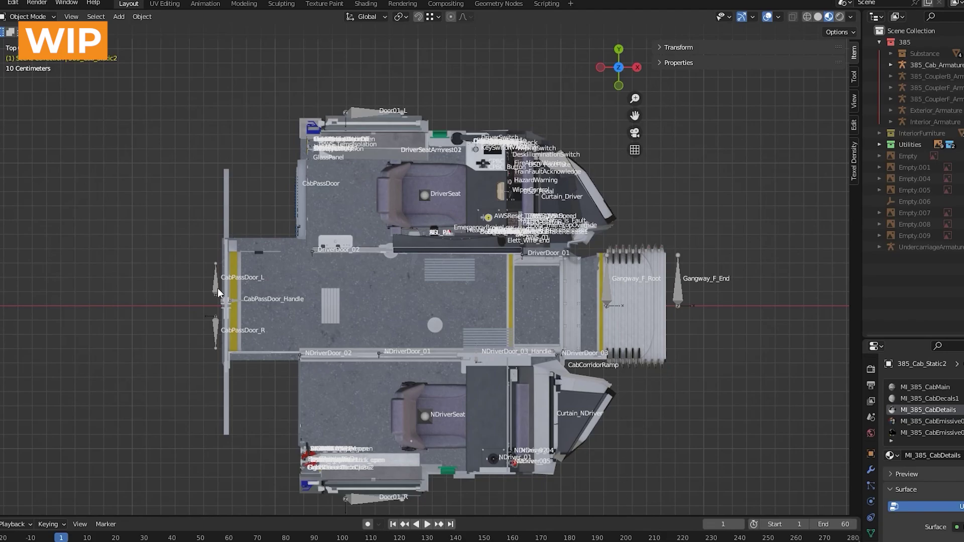
pyautogui.moveTo(570, 306); pyautogui.dragTo(450, 318, button='middle')
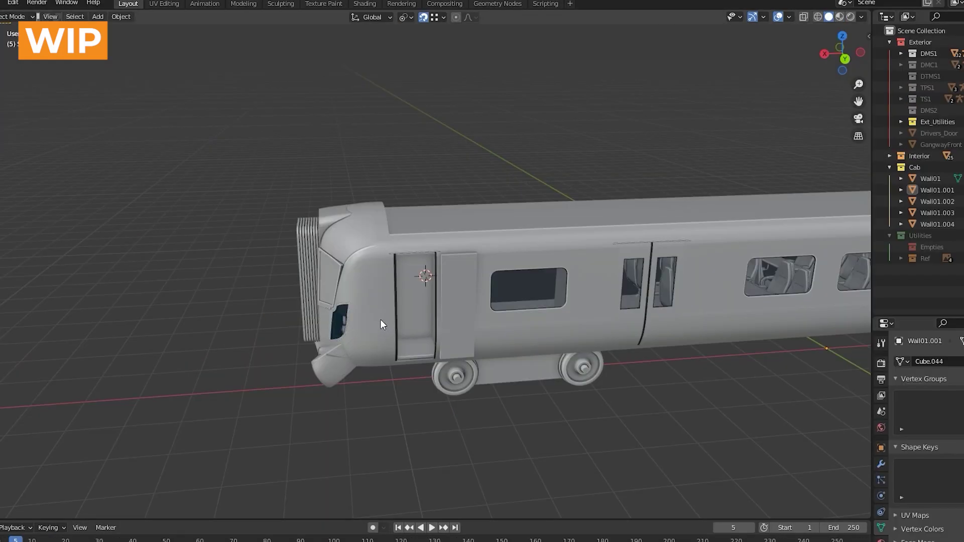
# Step: Examine the untextured train exterior along its side and at the front gangway opening
pyautogui.moveTo(386, 322); pyautogui.dragTo(482, 284, button='middle')
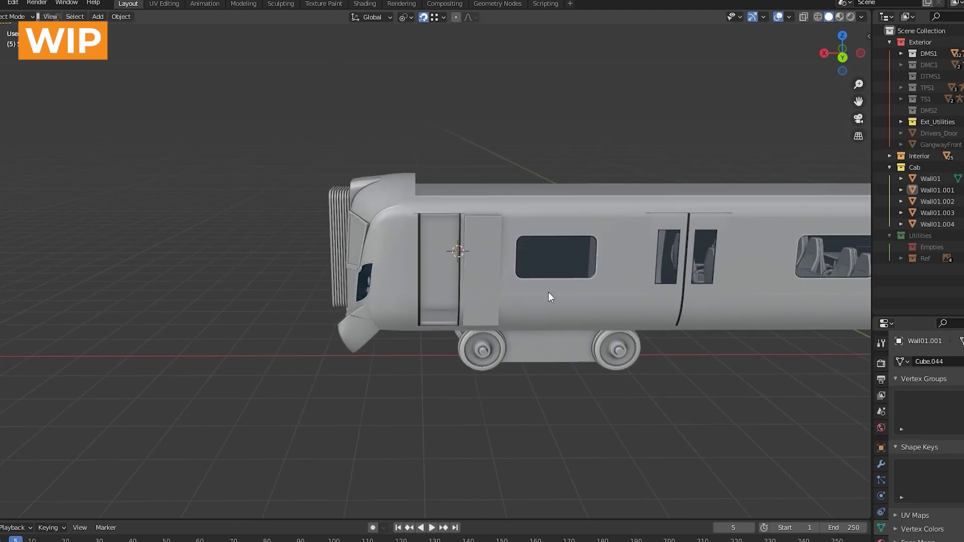
pyautogui.moveTo(548, 296); pyautogui.dragTo(315, 291, button='middle')
pyautogui.scroll(2, 381, 294)
pyautogui.scroll(3, 255, 305)
pyautogui.moveTo(255, 306); pyautogui.dragTo(472, 306, button='middle')
pyautogui.scroll(-3, 307, 307)
pyautogui.scroll(2, 512, 246)
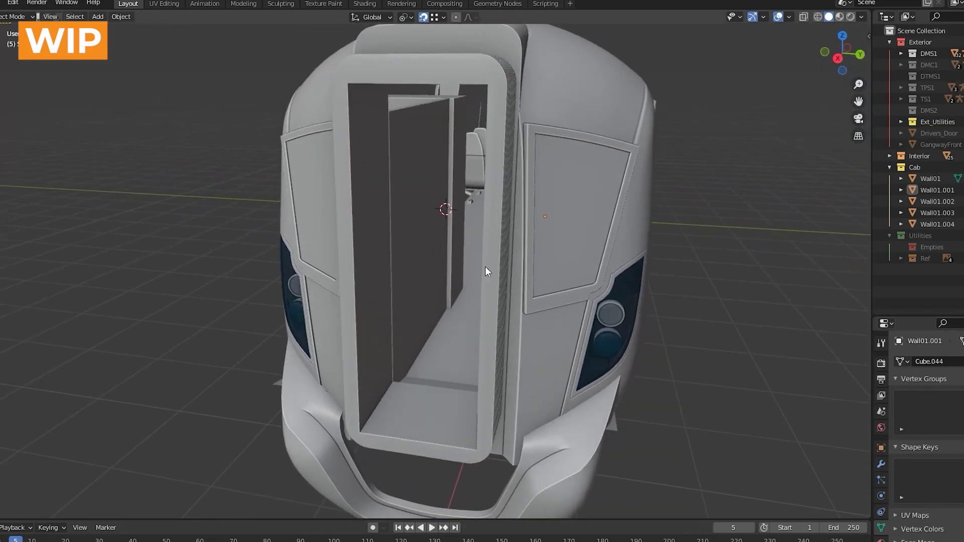
# Step: Hide the DMS1 exterior collection to isolate the blocked-out cab walls
pyautogui.press('KP_7')
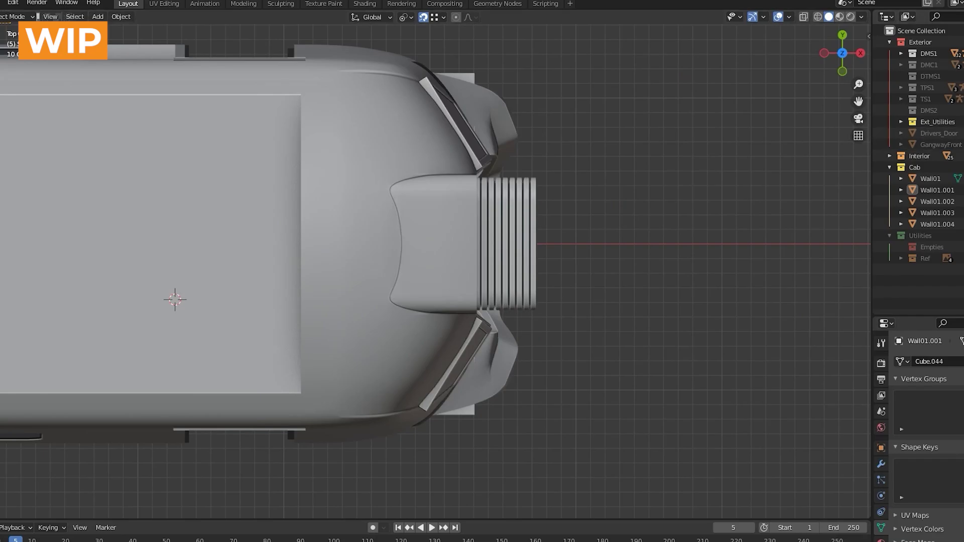
pyautogui.click(963, 53)
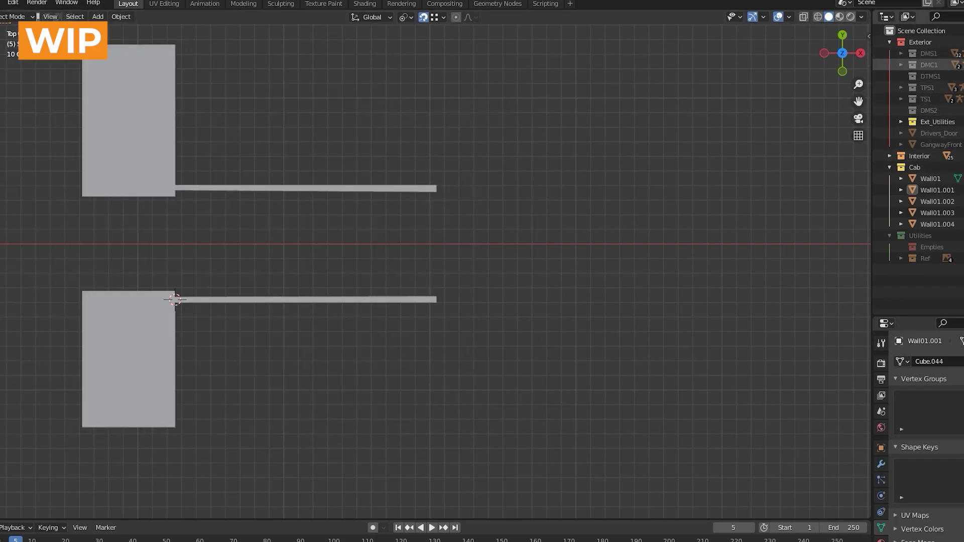
pyautogui.keyDown('shift'); pyautogui.moveTo(269, 298); pyautogui.dragTo(420, 315, button='middle'); pyautogui.keyUp('shift')
pyautogui.scroll(-2, 322, 173)
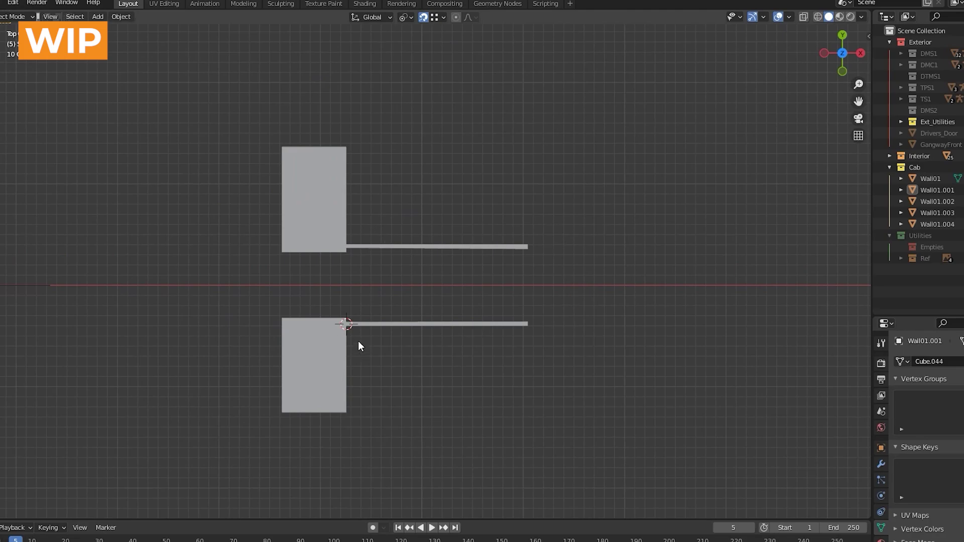
pyautogui.moveTo(359, 345); pyautogui.dragTo(299, 258, button='middle')
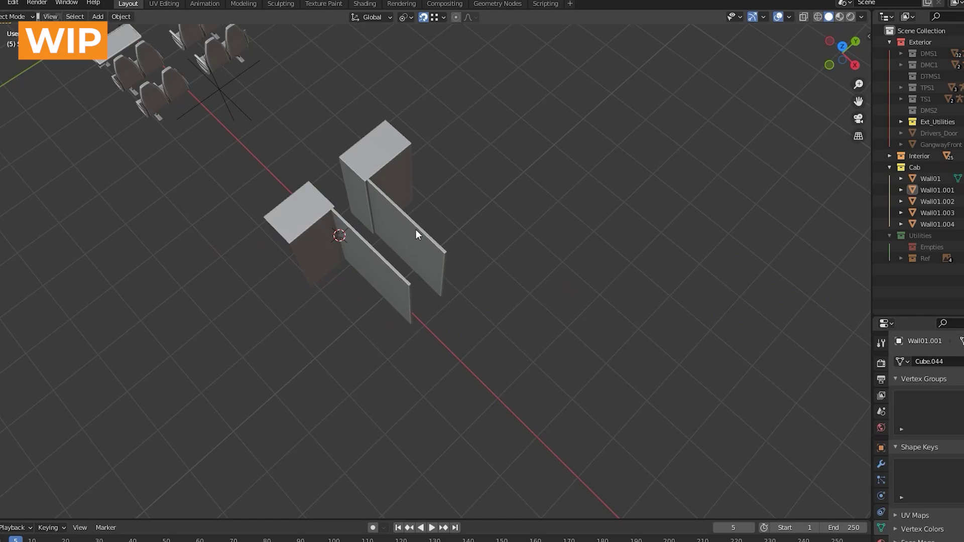
pyautogui.moveTo(433, 307); pyautogui.dragTo(297, 492, button='middle')
# Step: Switch to the Blender file with the more detailed cab and examine its seat, desk, walls and central corridor
pyautogui.click(289, 537)
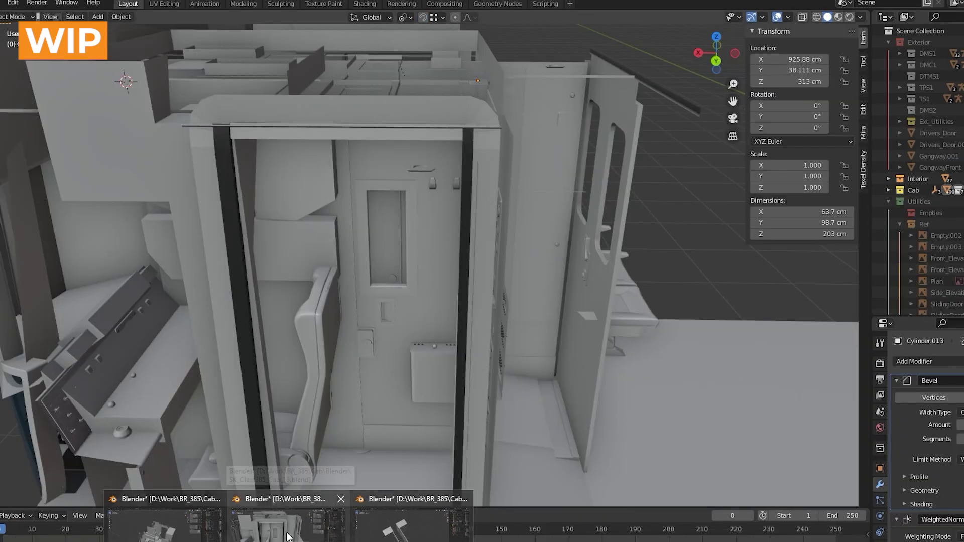
pyautogui.click(287, 537)
pyautogui.scroll(-5, 335, 233)
pyautogui.moveTo(336, 233); pyautogui.dragTo(406, 266, button='middle')
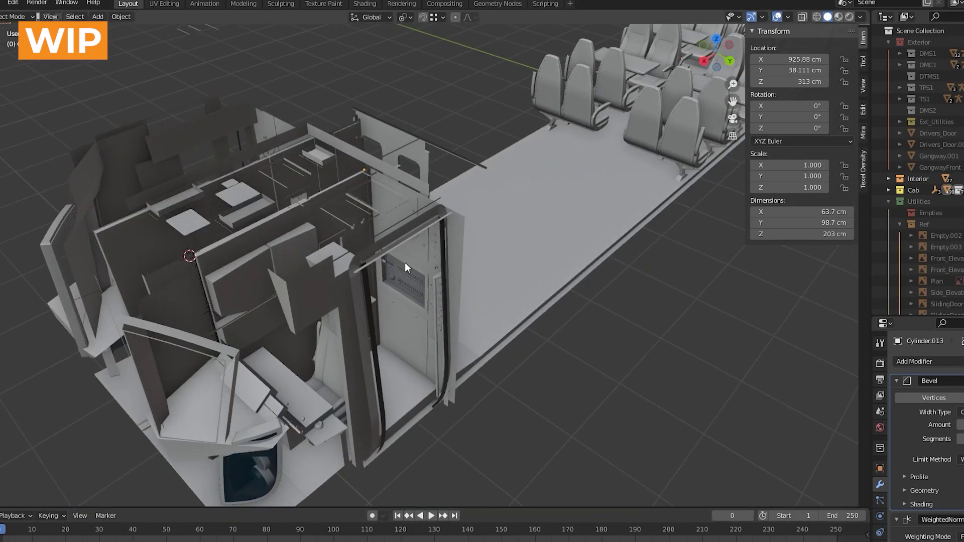
pyautogui.keyDown('shift'); pyautogui.moveTo(304, 331); pyautogui.dragTo(409, 289, button='middle'); pyautogui.keyUp('shift')
pyautogui.scroll(3, 402, 321)
pyautogui.moveTo(401, 321); pyautogui.dragTo(281, 240, button='middle')
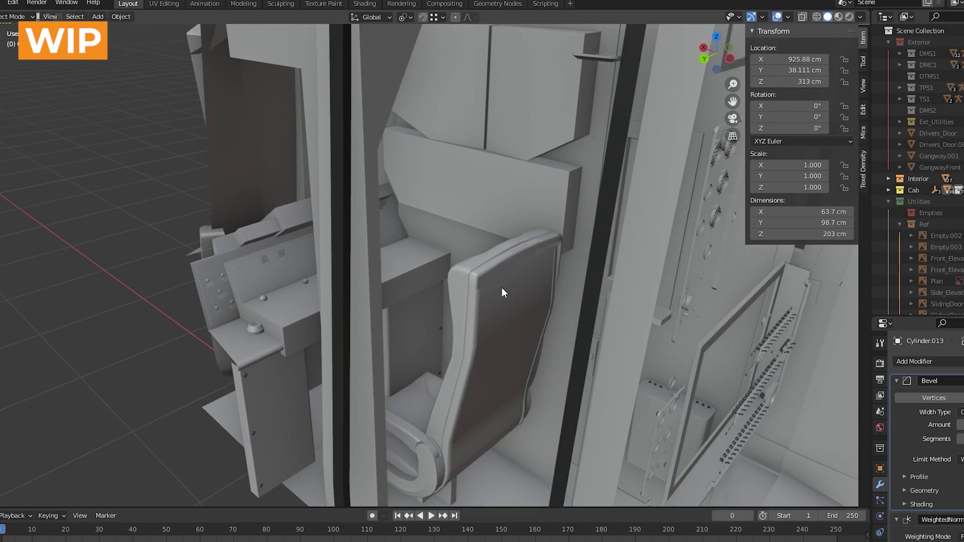
pyautogui.scroll(-5, 254, 405)
pyautogui.moveTo(255, 405); pyautogui.dragTo(607, 173, button='middle')
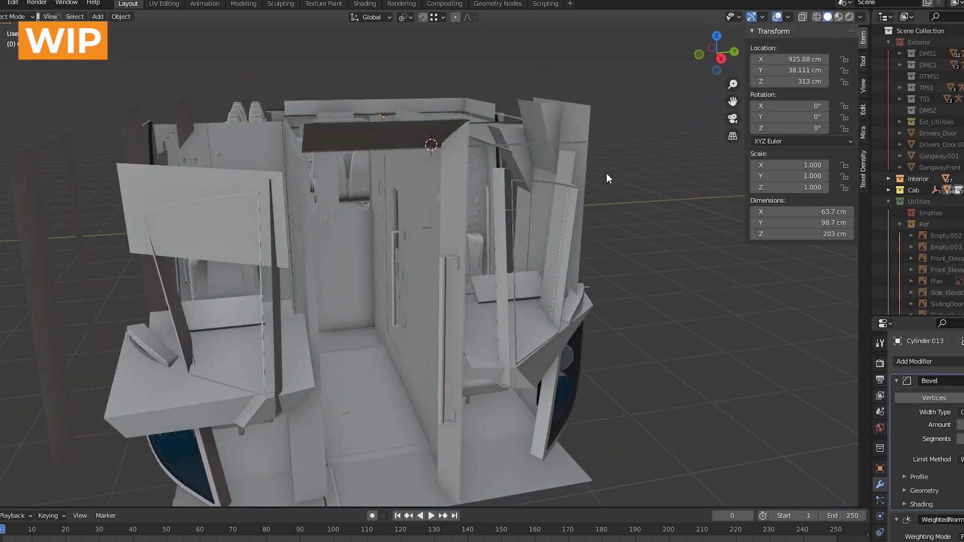
pyautogui.moveTo(474, 267); pyautogui.dragTo(445, 285, button='middle')
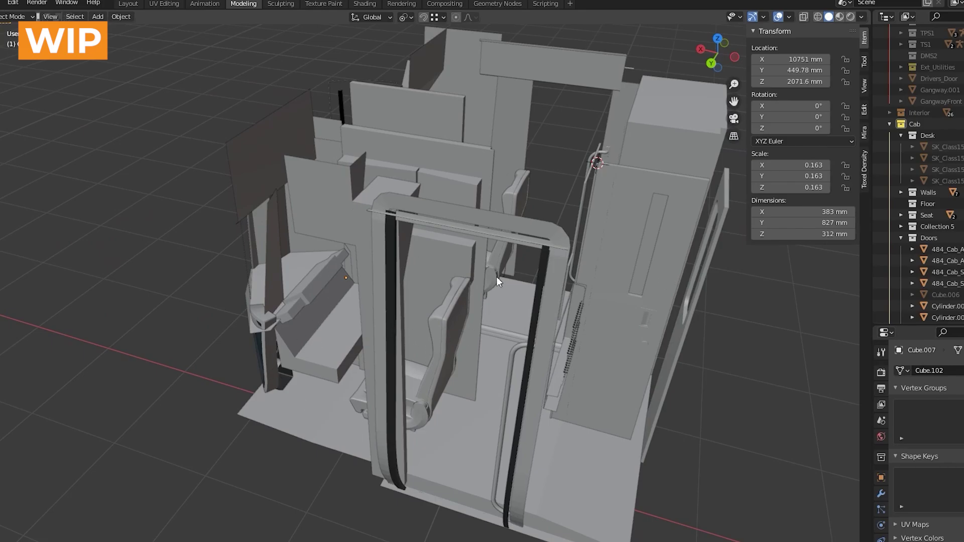
# Step: Examine the early block-out of the desks, seats and partition walls on both sides of the cab
pyautogui.moveTo(496, 276); pyautogui.dragTo(381, 275, button='middle')
pyautogui.scroll(4, 381, 275)
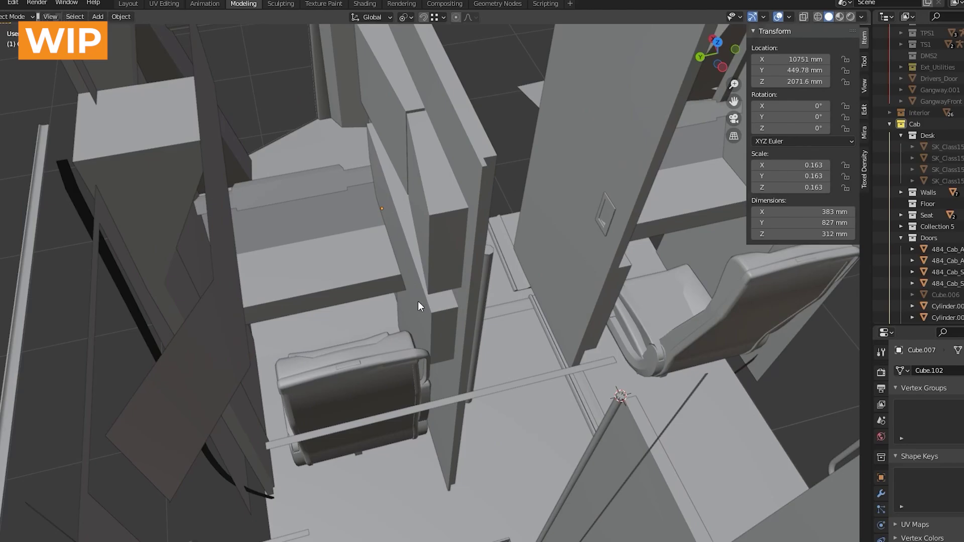
pyautogui.scroll(4, 388, 313)
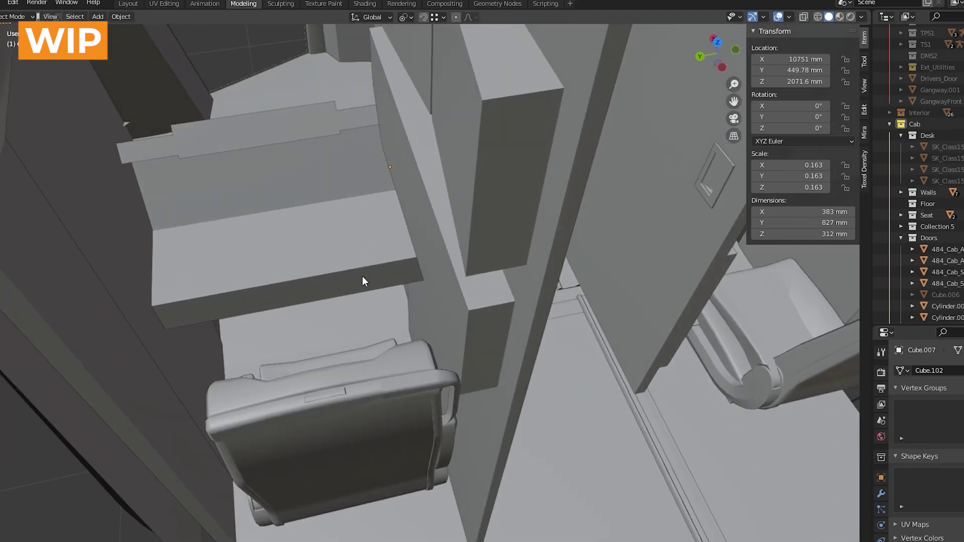
pyautogui.moveTo(363, 276); pyautogui.dragTo(368, 251, button='middle')
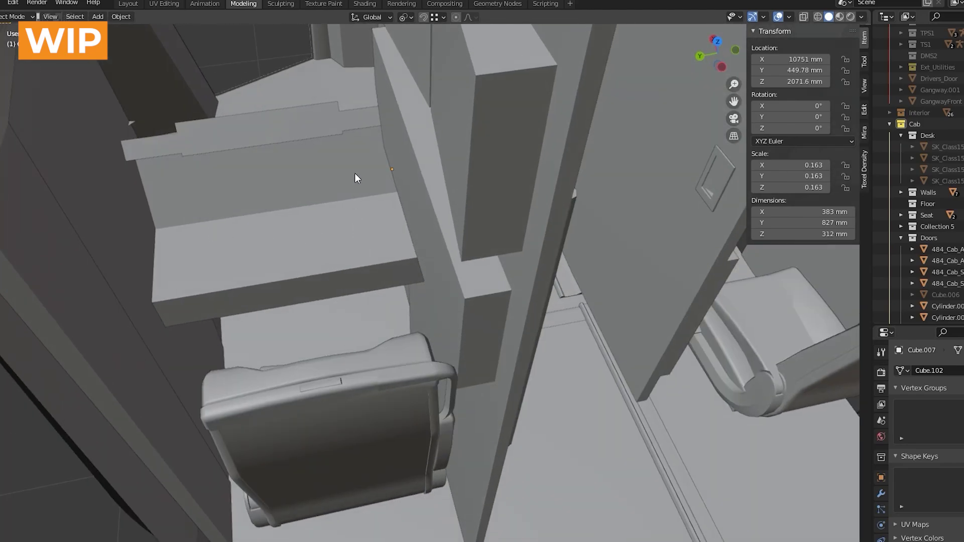
pyautogui.moveTo(361, 418); pyautogui.dragTo(361, 358, button='middle')
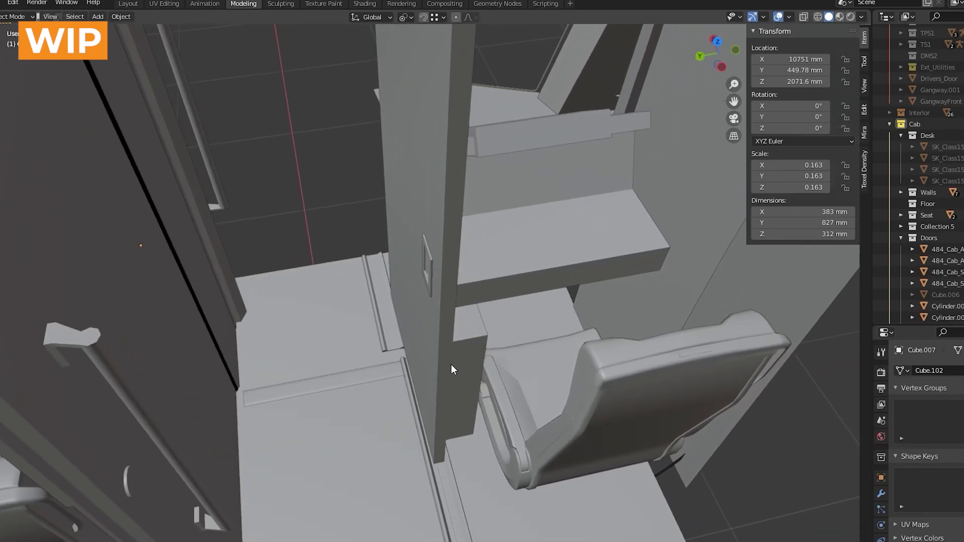
pyautogui.scroll(-3, 451, 363)
pyautogui.moveTo(383, 359); pyautogui.dragTo(383, 336, button='middle')
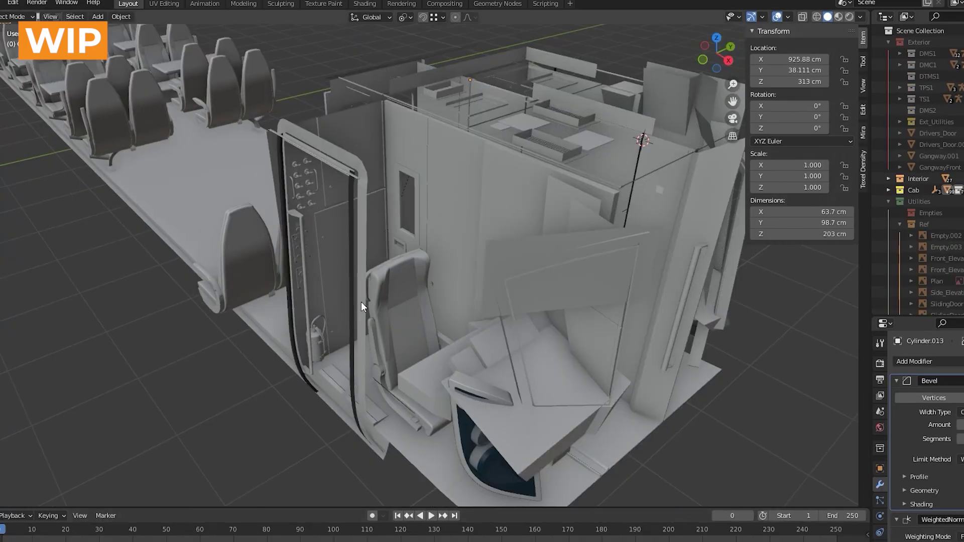
# Step: Examine the detailed cab's side door frame, rear door windows and wall fittings
pyautogui.moveTo(360, 303); pyautogui.dragTo(405, 286, button='middle')
pyautogui.scroll(5, 405, 287)
pyautogui.moveTo(465, 282); pyautogui.dragTo(411, 252, button='middle')
pyautogui.scroll(-4, 327, 263)
pyautogui.scroll(5, 411, 252)
pyautogui.keyDown('shift'); pyautogui.moveTo(354, 181); pyautogui.dragTo(390, 243, button='middle'); pyautogui.keyUp('shift')
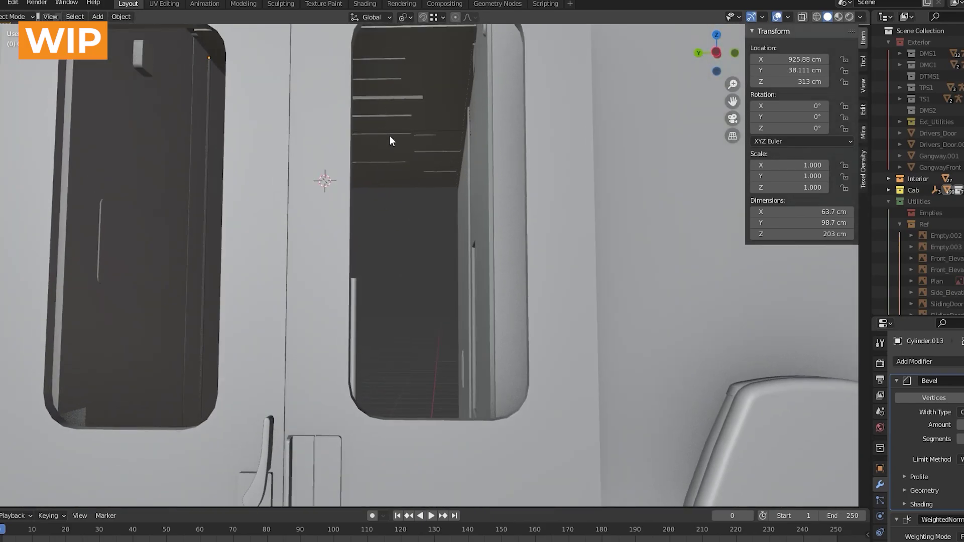
pyautogui.scroll(-5, 330, 204)
pyautogui.moveTo(330, 204); pyautogui.dragTo(532, 266, button='middle')
pyautogui.scroll(3, 532, 276)
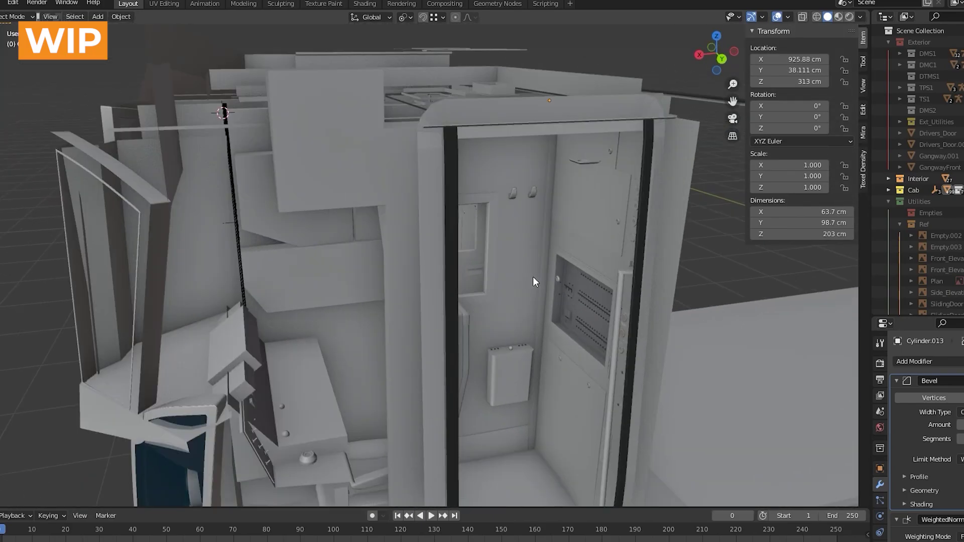
# Step: Examine the detailed cab's ceiling fixtures and the recessed switch panel and buttons on the rear wall
pyautogui.scroll(-3, 534, 281)
pyautogui.moveTo(591, 295); pyautogui.dragTo(340, 191, button='middle')
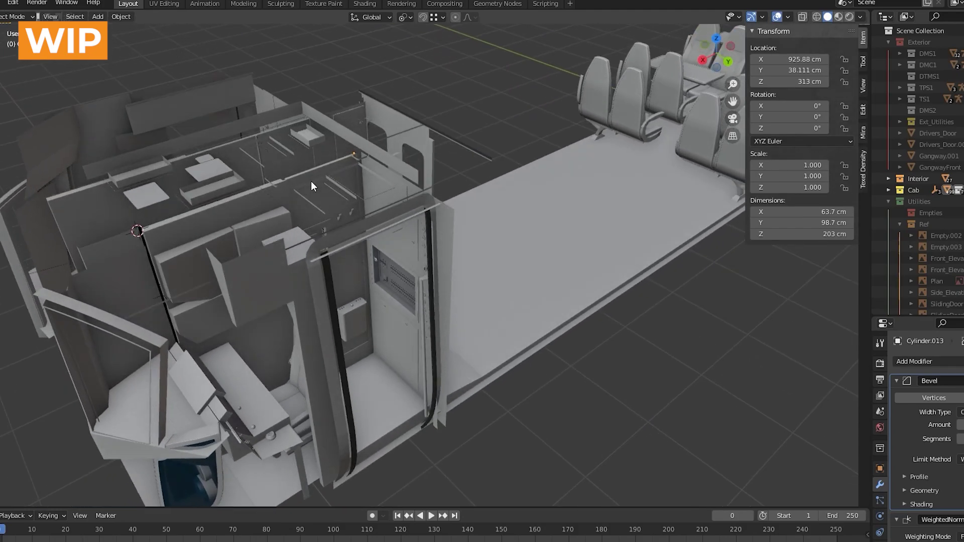
pyautogui.moveTo(297, 144); pyautogui.dragTo(374, 139, button='middle')
pyautogui.scroll(4, 199, 240)
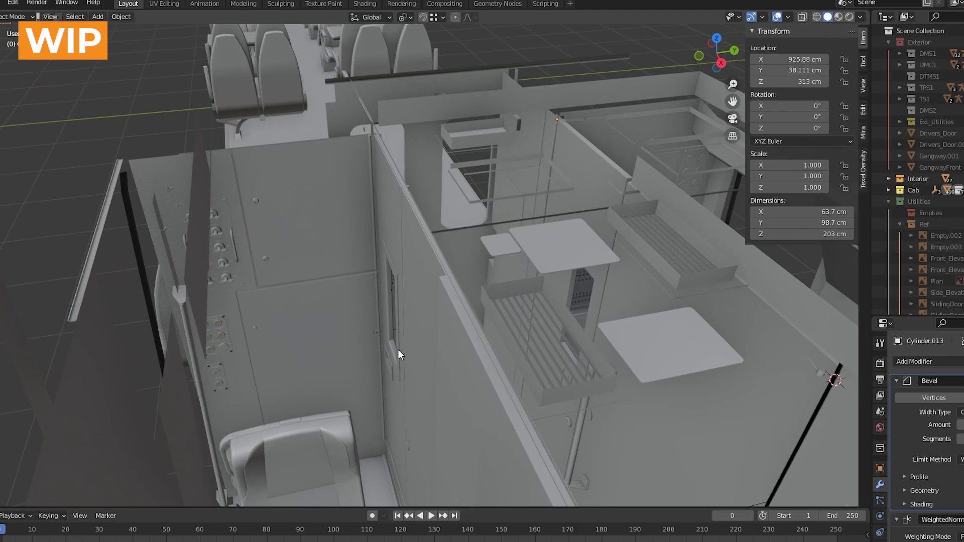
pyautogui.keyDown('shift'); pyautogui.moveTo(638, 318); pyautogui.dragTo(461, 329, button='middle'); pyautogui.keyUp('shift')
pyautogui.scroll(4, 400, 324)
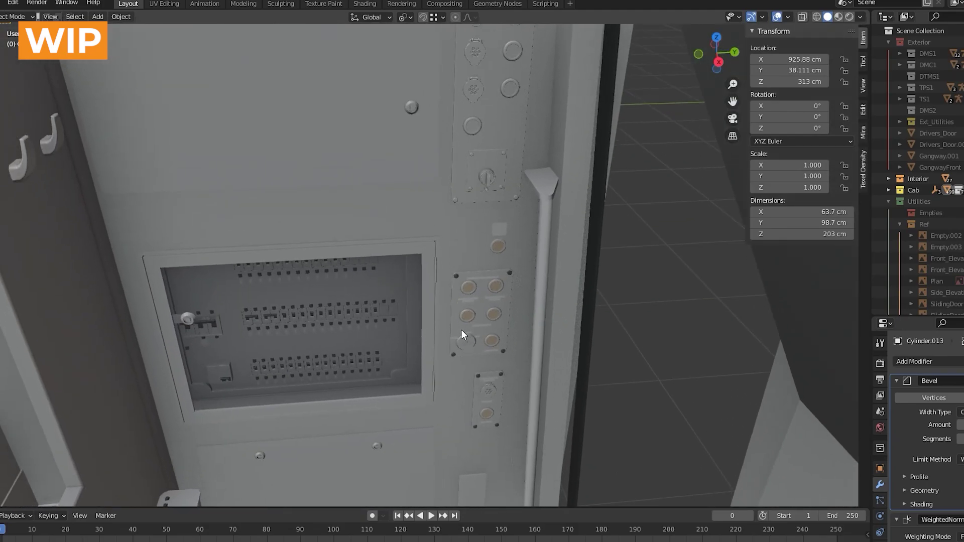
pyautogui.scroll(-8, 461, 330)
pyautogui.moveTo(405, 254); pyautogui.dragTo(625, 297, button='middle')
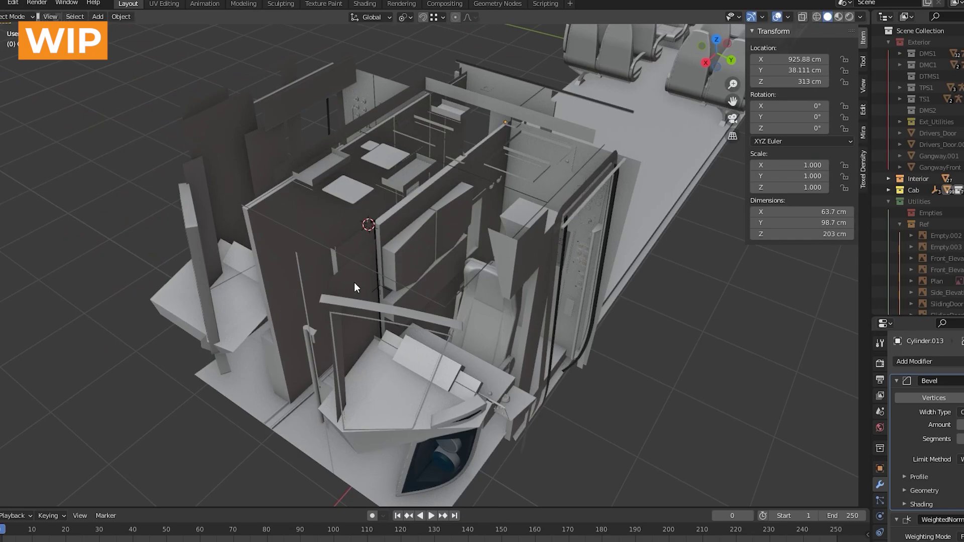
pyautogui.keyDown('shift'); pyautogui.moveTo(554, 385); pyautogui.dragTo(605, 392, button='middle'); pyautogui.keyUp('shift')
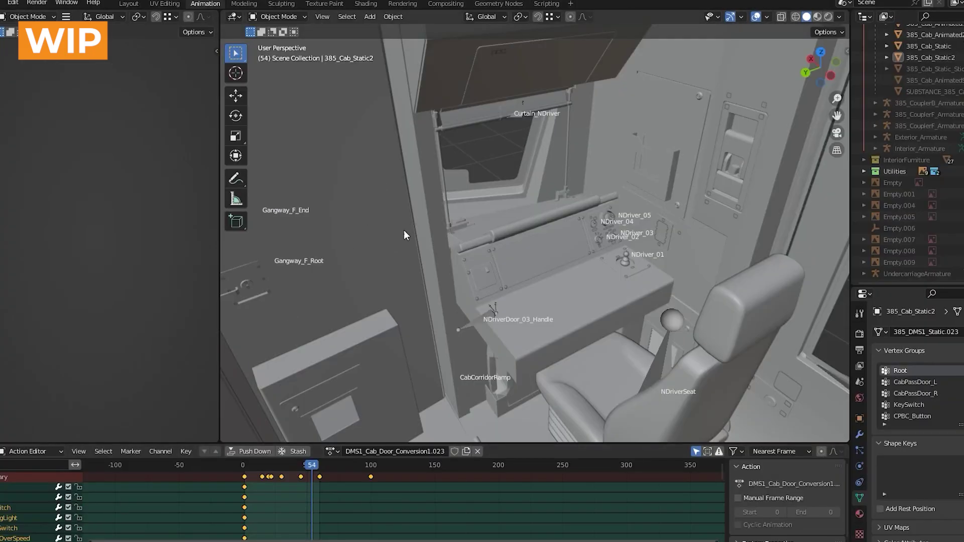
# Step: Examine the finished cab model's driver desk controls, screens and handsets
pyautogui.scroll(-5, 404, 230)
pyautogui.moveTo(404, 230); pyautogui.dragTo(405, 263, button='middle')
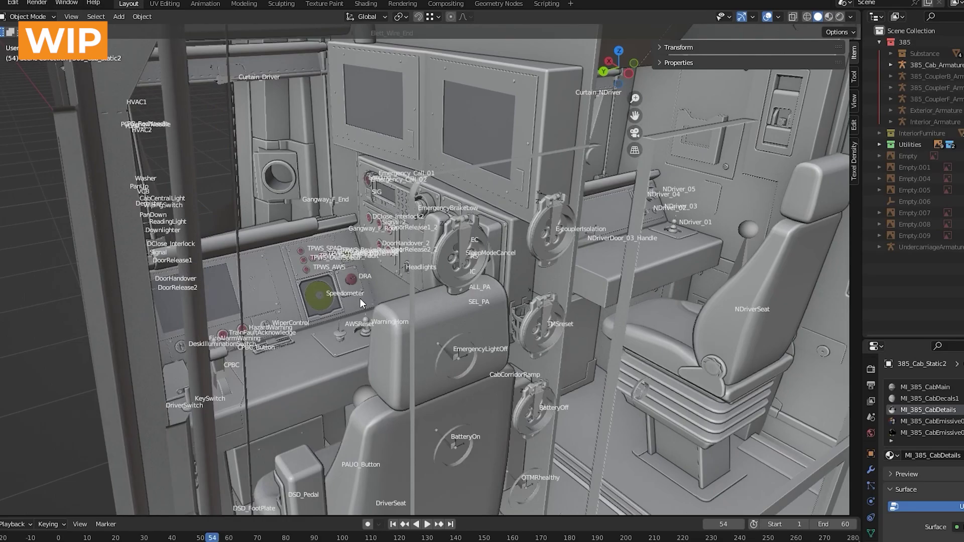
pyautogui.scroll(3, 360, 298)
pyautogui.moveTo(354, 307); pyautogui.dragTo(350, 354, button='middle')
pyautogui.scroll(-6, 437, 256)
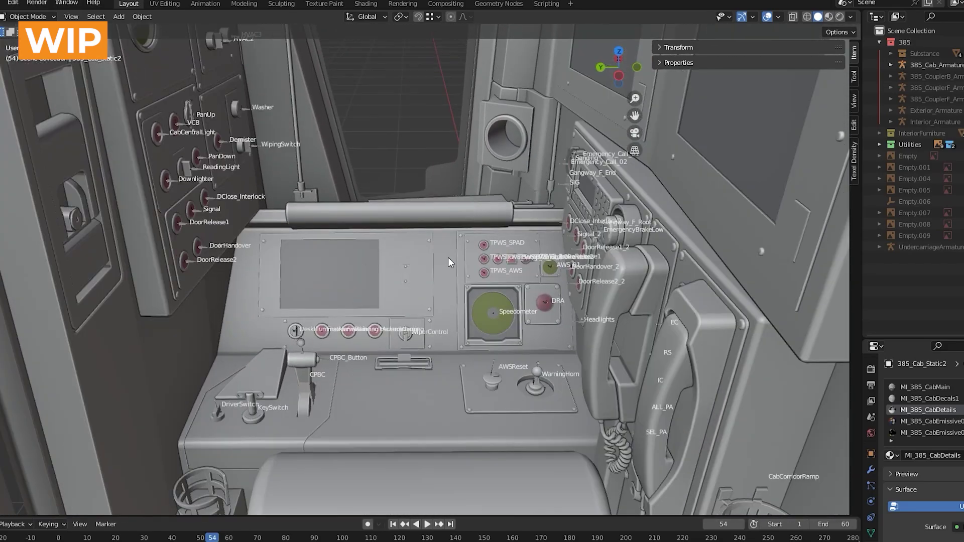
pyautogui.scroll(-4, 423, 256)
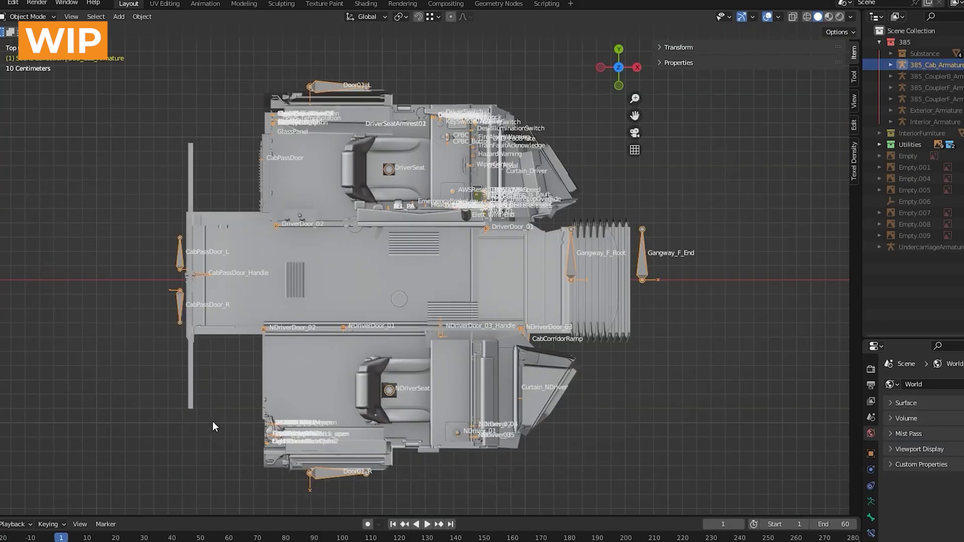
# Step: Examine the cab armature's bones around the corridor, driver seat, door handle and non-driver desk
pyautogui.scroll(3, 284, 278)
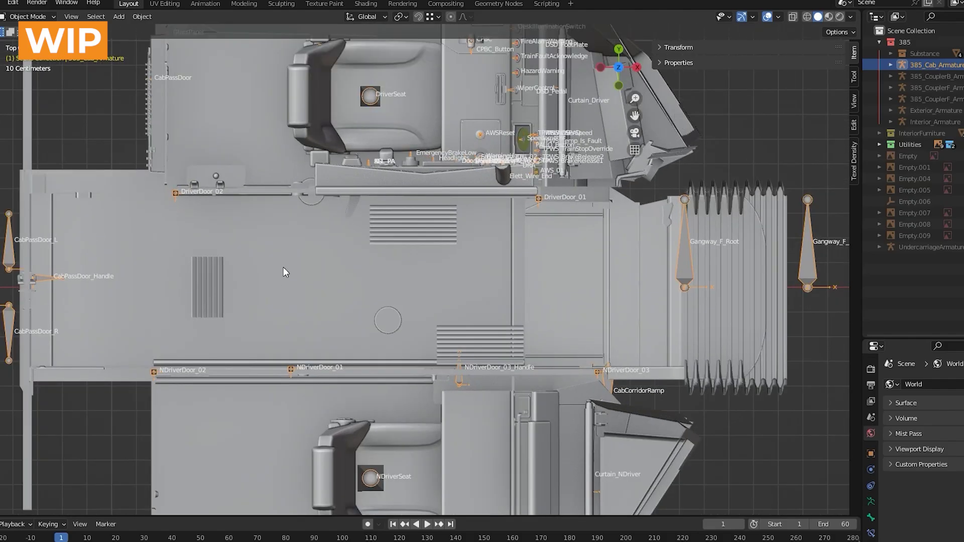
pyautogui.scroll(-2, 286, 265)
pyautogui.moveTo(290, 264); pyautogui.dragTo(354, 269, button='middle')
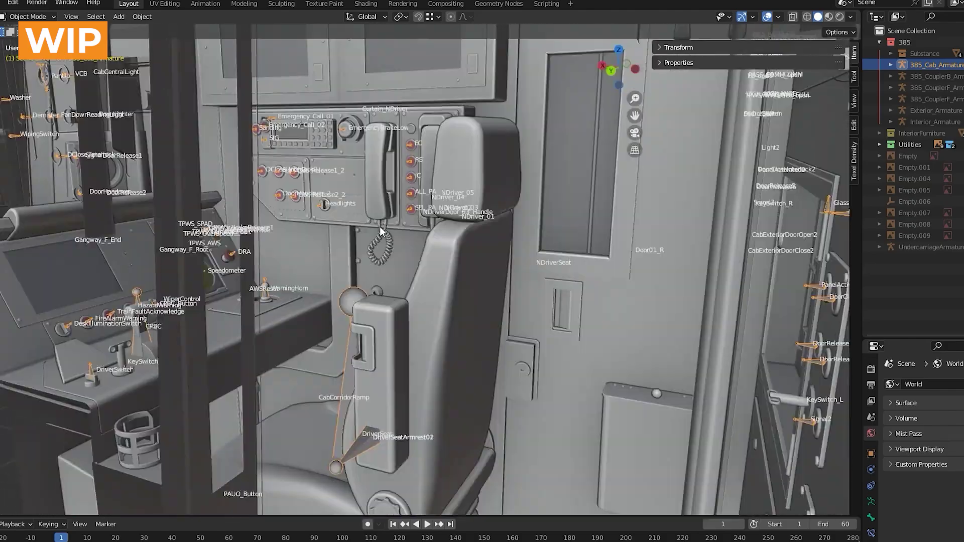
pyautogui.moveTo(380, 227); pyautogui.dragTo(349, 249, button='middle')
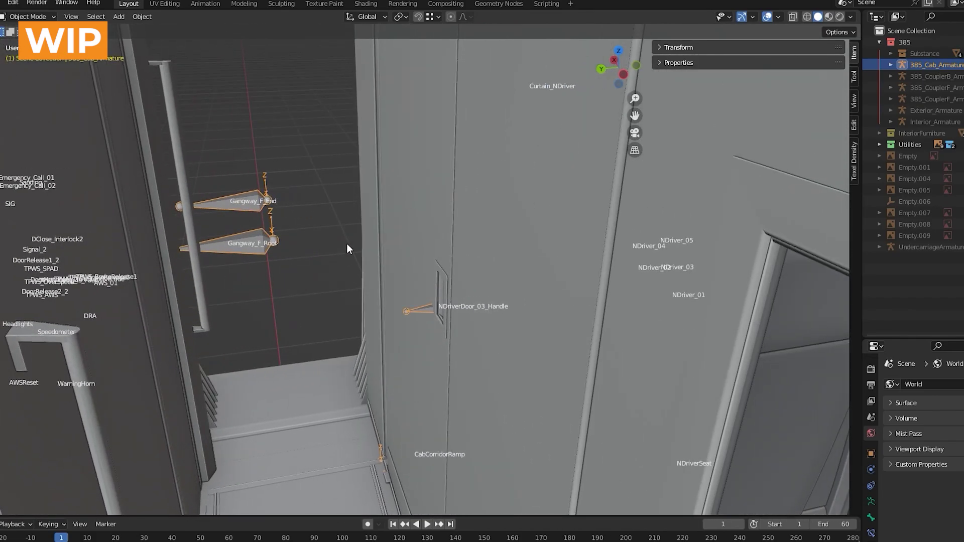
pyautogui.moveTo(440, 331); pyautogui.dragTo(392, 276, button='middle')
pyautogui.moveTo(388, 194); pyautogui.dragTo(370, 208, button='middle')
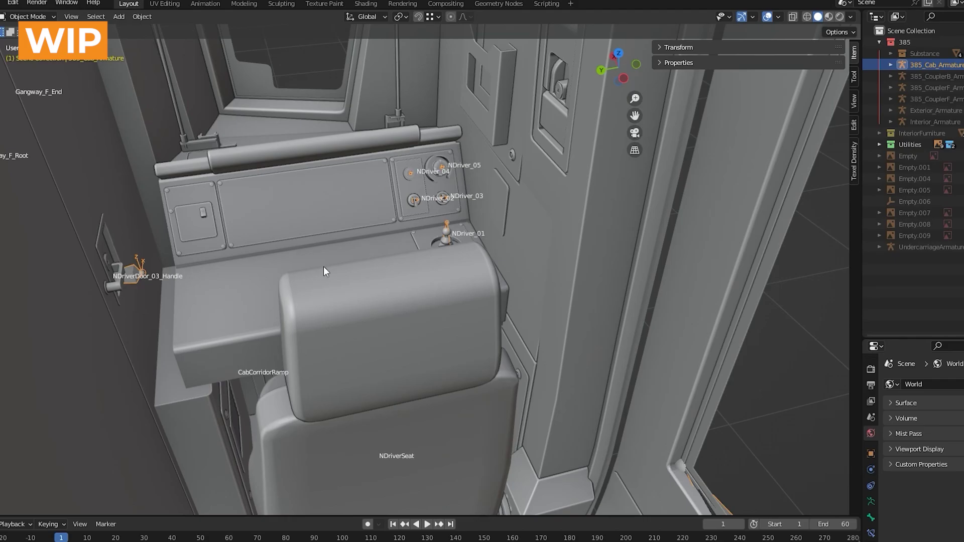
# Step: Review the cab door conversion animation in plan and perspective, stopping playback at frame 54
pyautogui.press('KP_7')
pyautogui.scroll(-2, 351, 231)
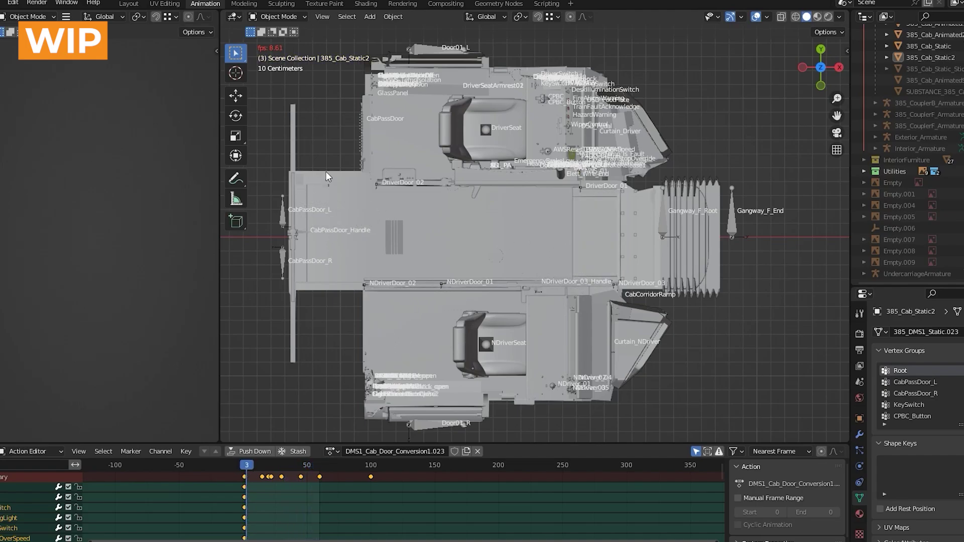
pyautogui.moveTo(453, 252); pyautogui.dragTo(447, 289, button='middle')
pyautogui.scroll(-4, 523, 227)
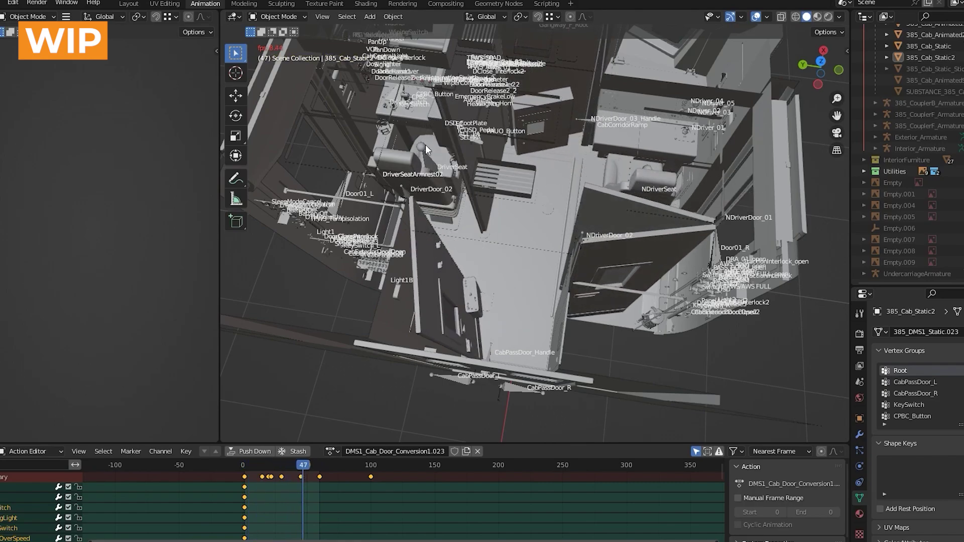
pyautogui.press('space')
pyautogui.scroll(-5, 536, 164)
pyautogui.moveTo(536, 164); pyautogui.dragTo(439, 269, button='middle')
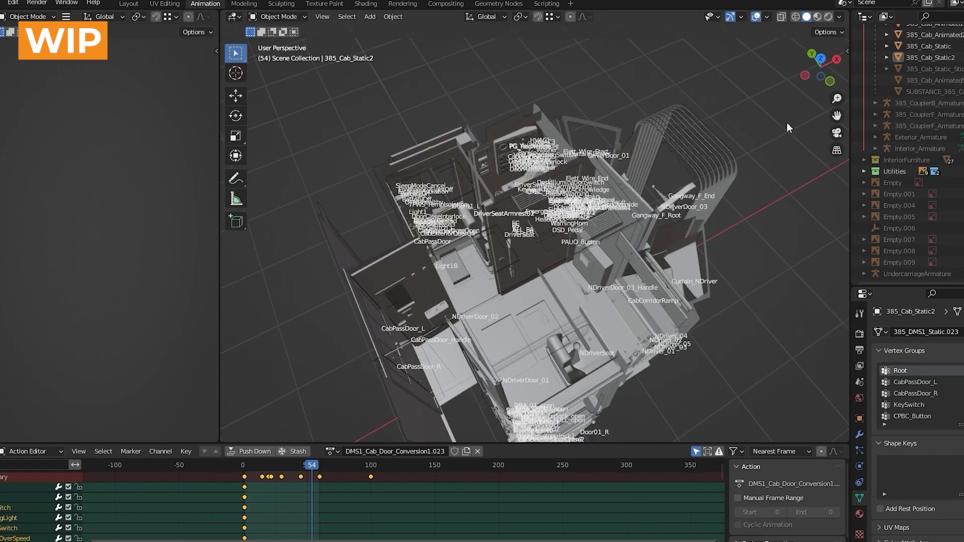
# Step: Examine the whole rigged cab, including the bones placed on the driver desk's buttons, levers and dials
pyautogui.scroll(-3, 515, 249)
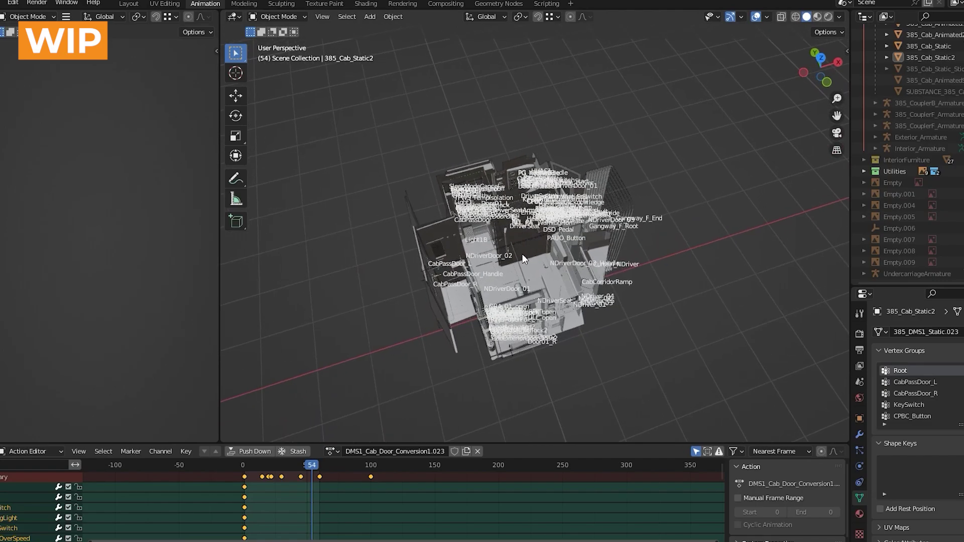
pyautogui.scroll(3, 538, 246)
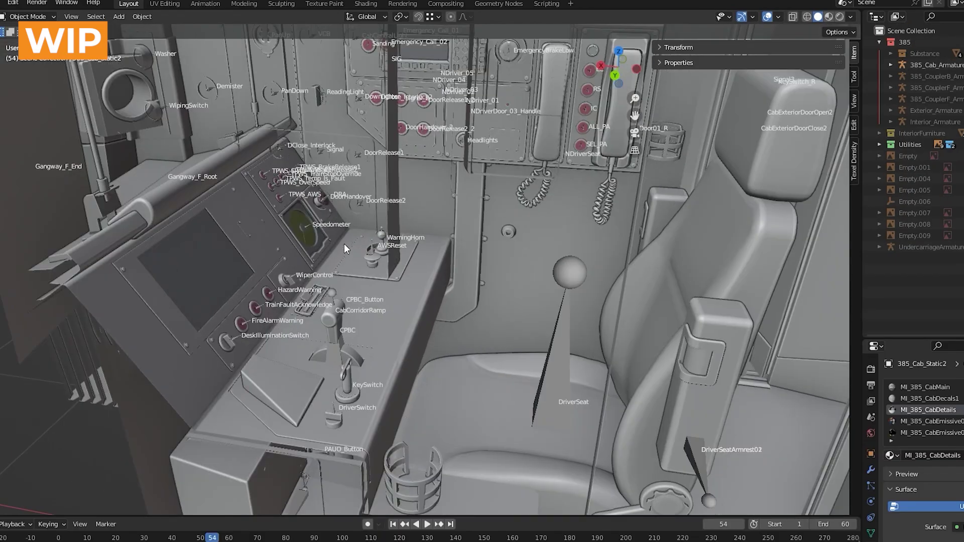
pyautogui.scroll(-3, 345, 245)
pyautogui.moveTo(345, 245); pyautogui.dragTo(273, 327, button='middle')
pyautogui.scroll(4, 273, 327)
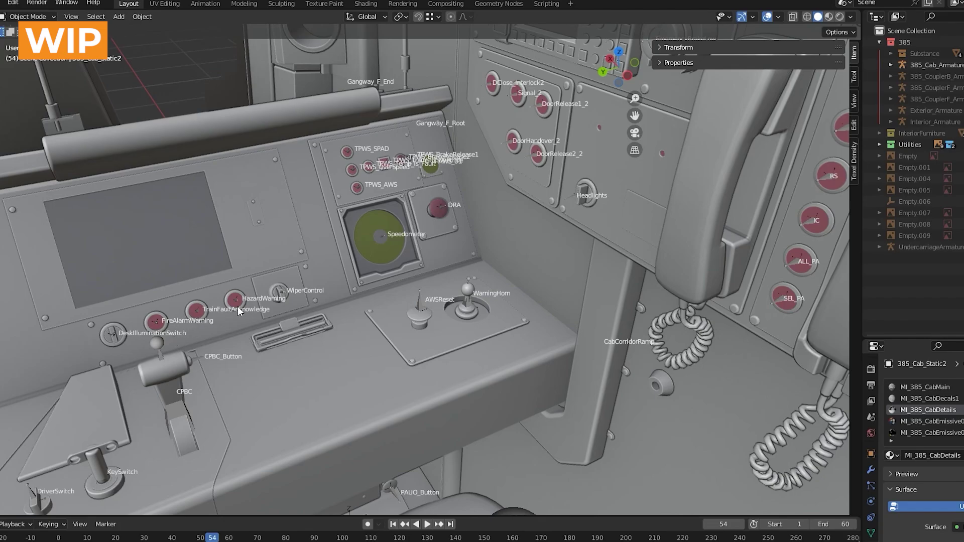
pyautogui.scroll(1, 266, 297)
pyautogui.keyDown('shift'); pyautogui.moveTo(259, 307); pyautogui.dragTo(321, 288, button='middle'); pyautogui.keyUp('shift')
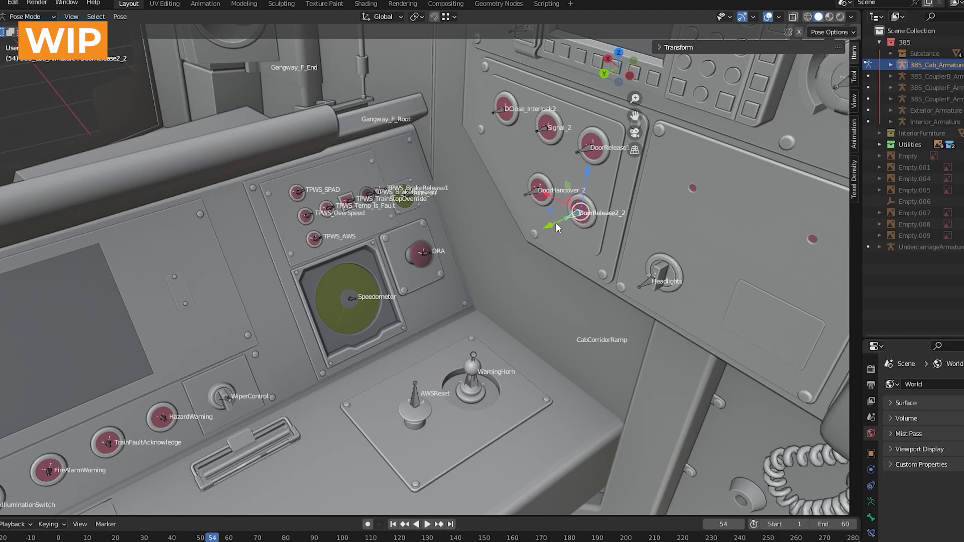
# Step: Inspect the vertex weights of the DoorRelease2_2 button face in the animated cab mesh
pyautogui.scroll(2, 553, 225)
pyautogui.press('q')
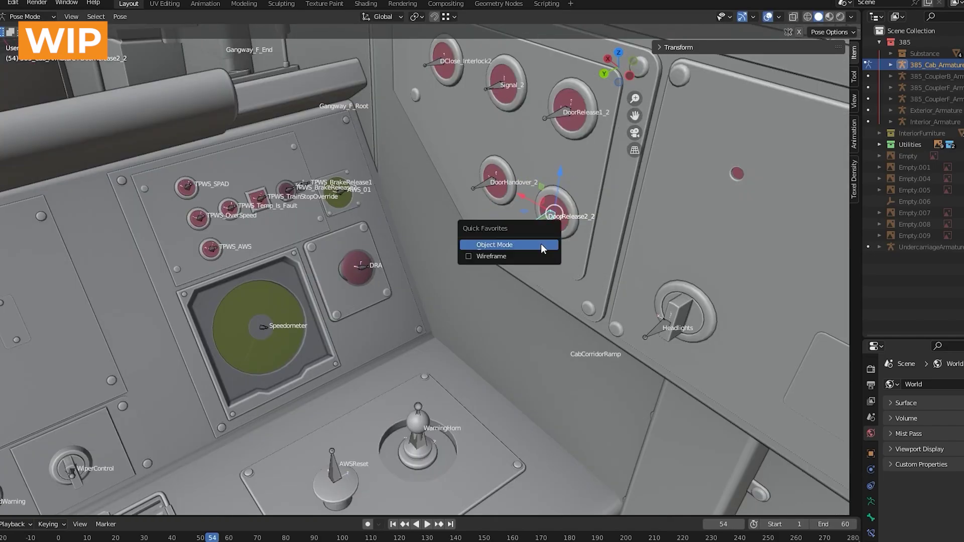
pyautogui.click(545, 245)
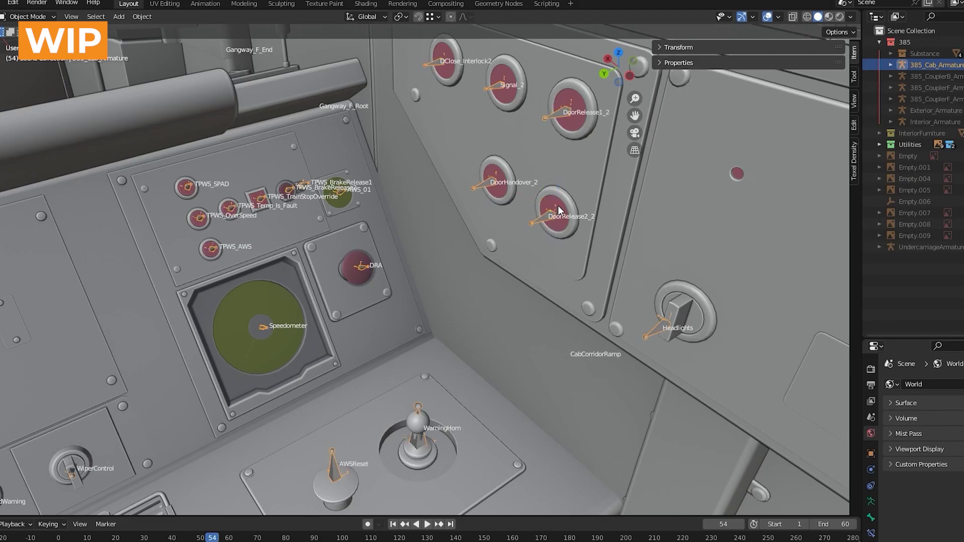
pyautogui.click(568, 218)
pyautogui.moveTo(569, 217); pyautogui.dragTo(534, 232, button='middle')
pyautogui.press('Tab')
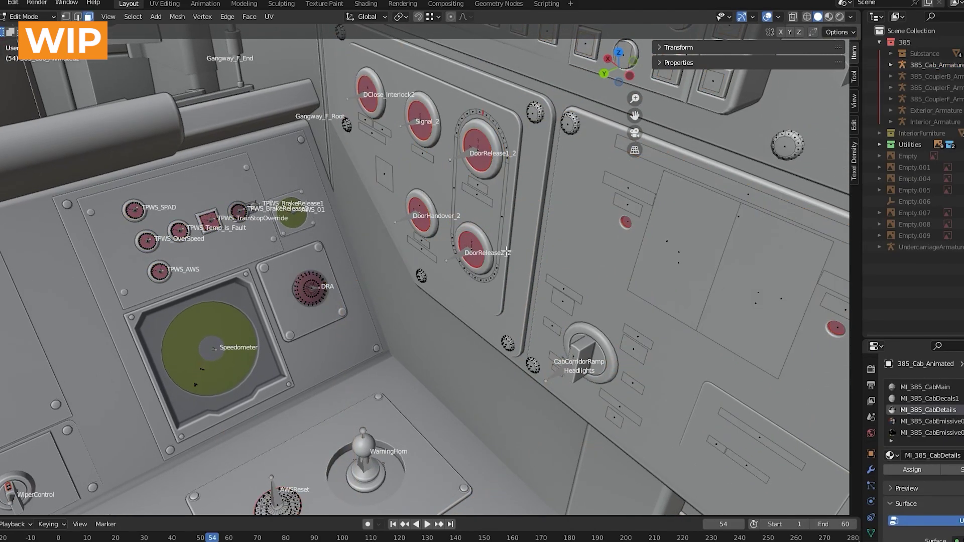
pyautogui.click(472, 251)
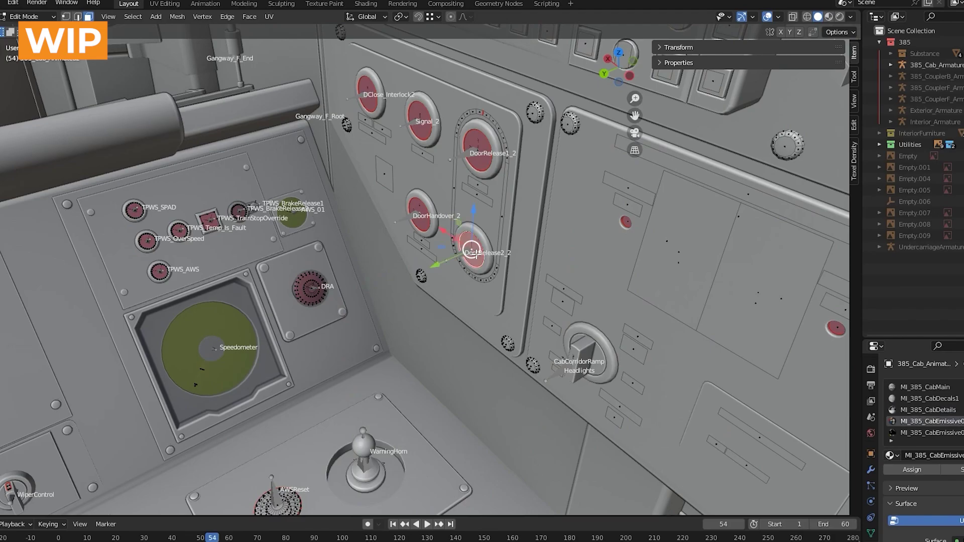
pyautogui.press('1')
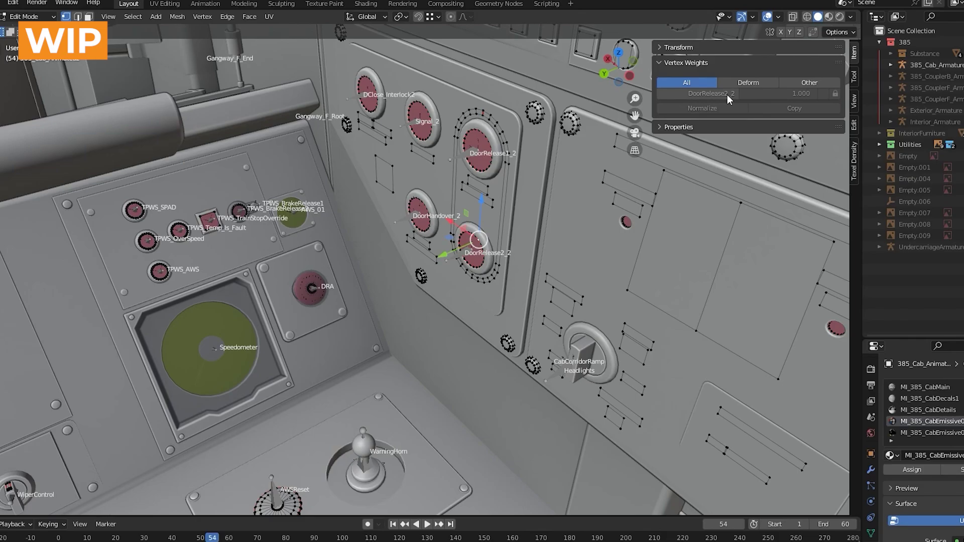
pyautogui.press('3')
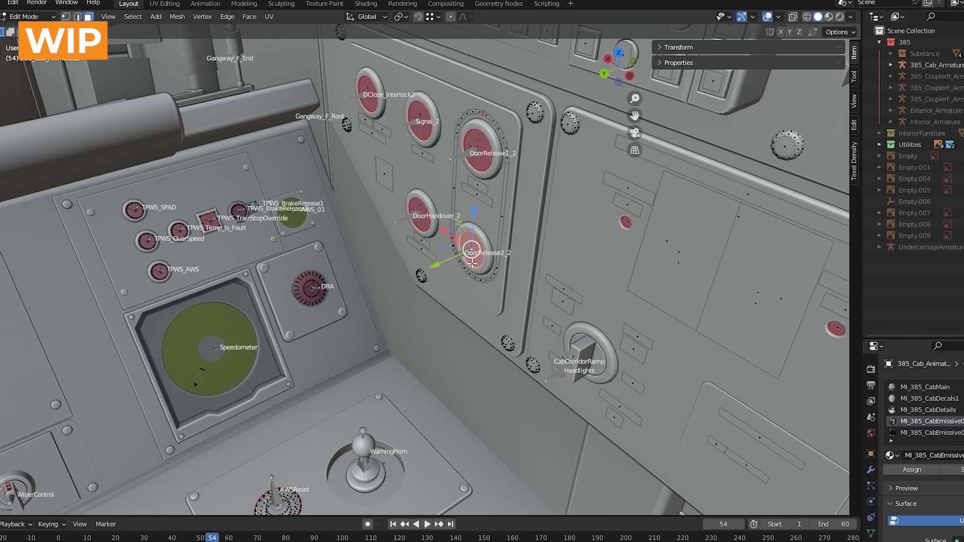
# Step: Try to move the DoorRelease2_2 bone along the Y axis in Pose Mode, and return to Object Mode
pyautogui.press('Tab')
pyautogui.click(456, 255)
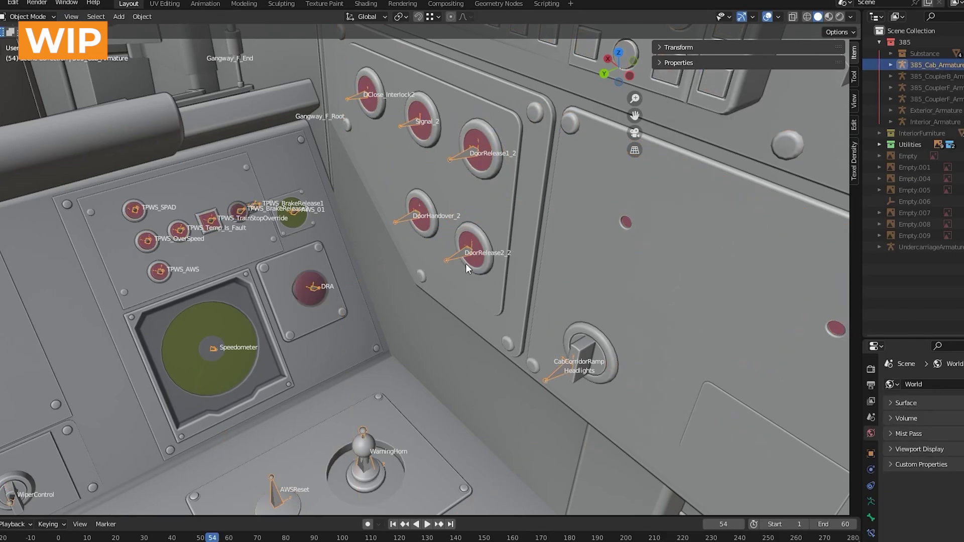
pyautogui.press('q')
pyautogui.click(451, 299)
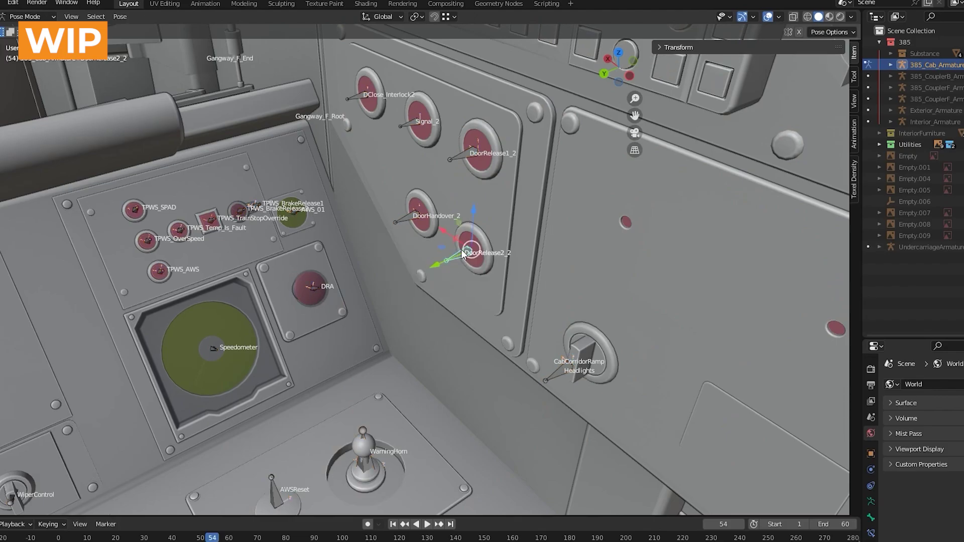
pyautogui.moveTo(437, 263); pyautogui.dragTo(469, 265)
pyautogui.rightClick(469, 265)
pyautogui.press('q')
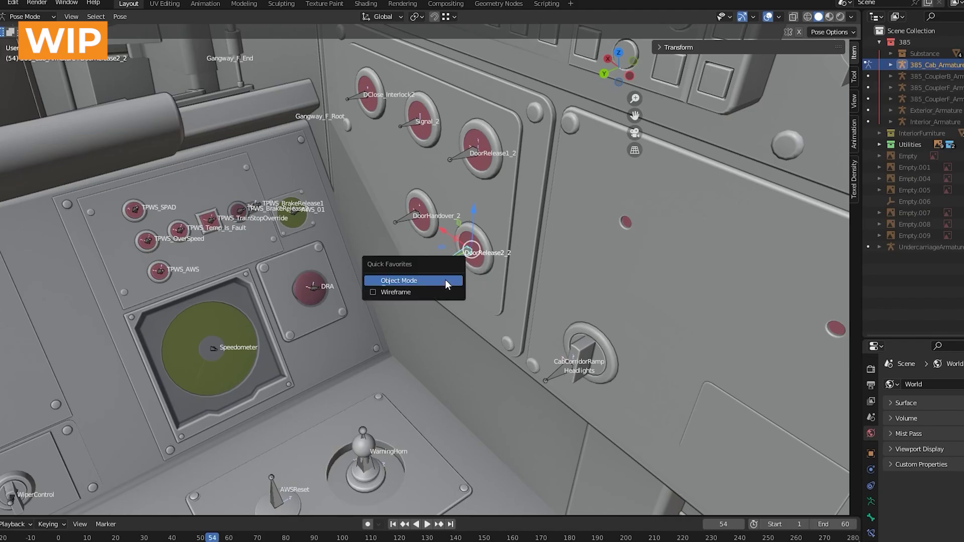
pyautogui.click(445, 280)
# Step: Examine the armature bones on the side switch panel, including the HVAC, washer and pressure gauge controls
pyautogui.scroll(-4, 445, 280)
pyautogui.moveTo(445, 281); pyautogui.dragTo(260, 215, button='middle')
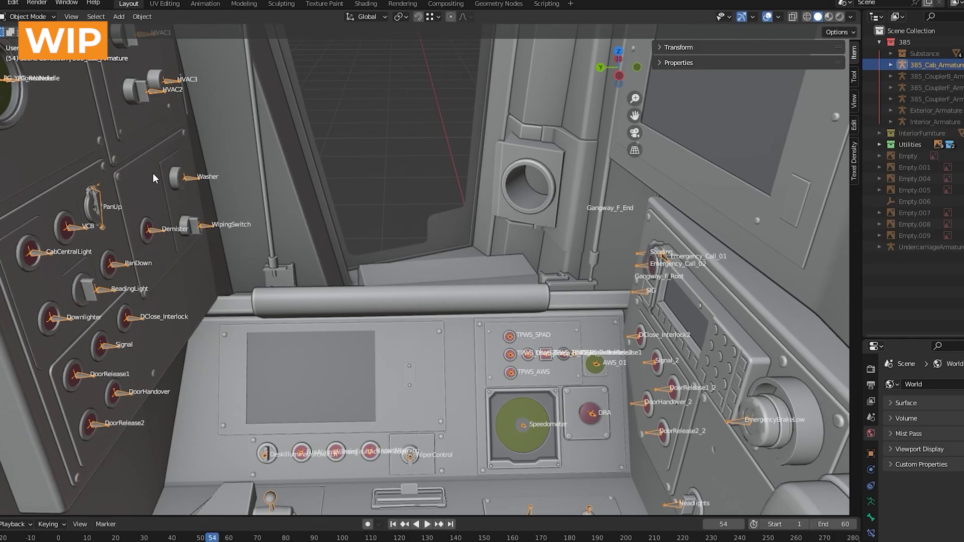
pyautogui.keyDown('shift'); pyautogui.moveTo(153, 174); pyautogui.dragTo(163, 196, button='middle'); pyautogui.keyUp('shift')
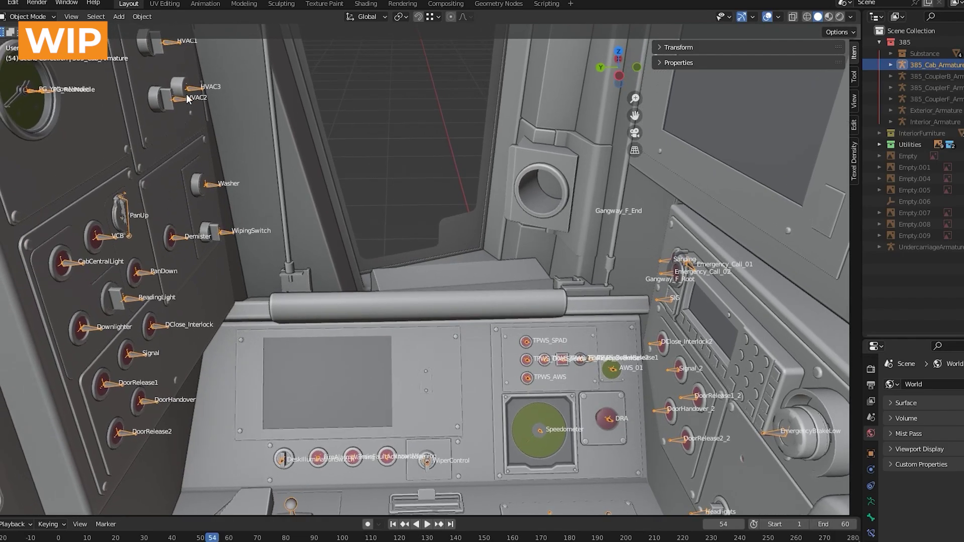
pyautogui.keyDown('shift'); pyautogui.moveTo(188, 74); pyautogui.dragTo(239, 187, button='middle'); pyautogui.keyUp('shift')
pyautogui.scroll(2, 203, 169)
pyautogui.keyDown('shift'); pyautogui.moveTo(154, 87); pyautogui.dragTo(188, 125, button='middle'); pyautogui.keyUp('shift')
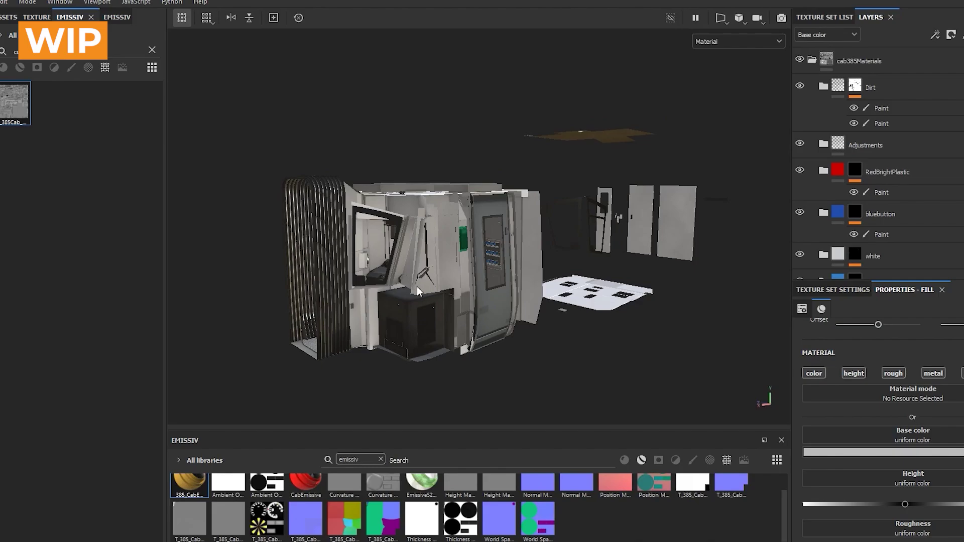
# Step: Switch to Substance 3D Painter and examine the textured cab's outside walls, separated doors and floor
pyautogui.keyDown('alt'); pyautogui.moveTo(409, 289); pyautogui.dragTo(382, 287); pyautogui.keyUp('alt')
pyautogui.keyDown('alt'); pyautogui.moveTo(490, 286); pyautogui.dragTo(266, 306); pyautogui.keyUp('alt')
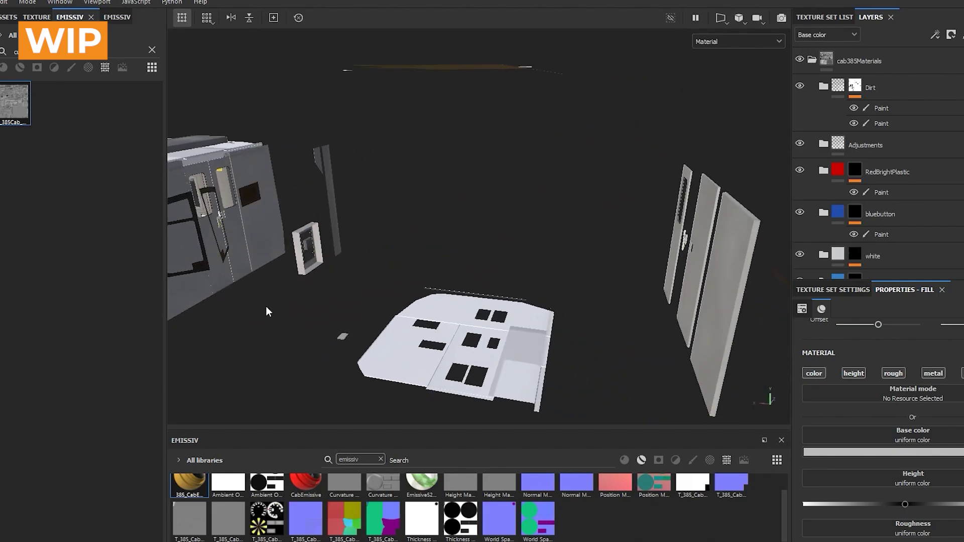
pyautogui.keyDown('alt'); pyautogui.moveTo(353, 285); pyautogui.dragTo(527, 172); pyautogui.keyUp('alt')
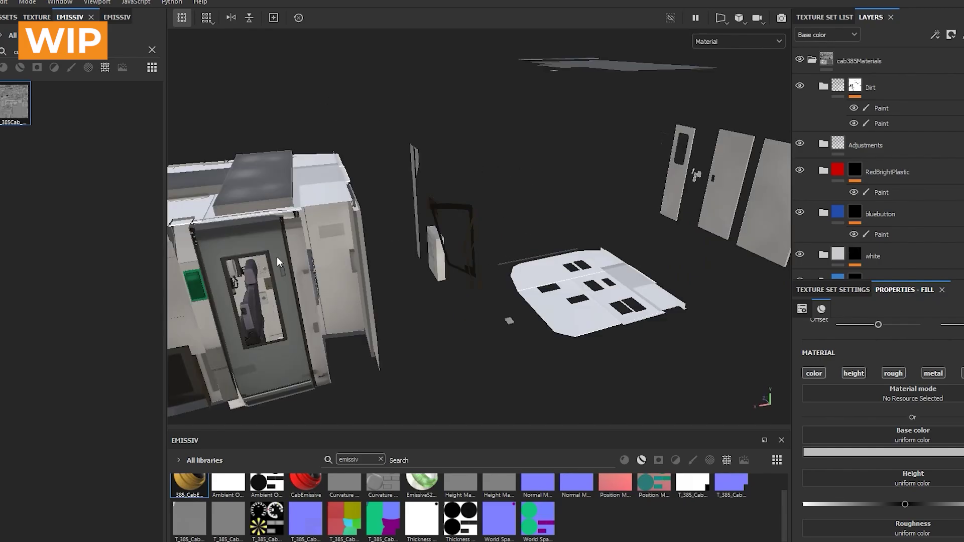
pyautogui.keyDown('alt'); pyautogui.moveTo(221, 251); pyautogui.dragTo(495, 230); pyautogui.keyUp('alt')
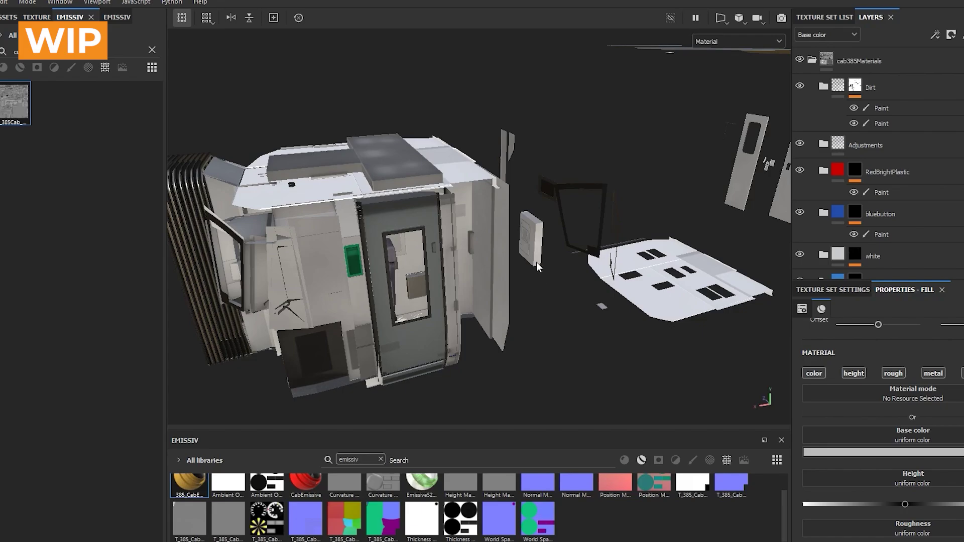
pyautogui.keyDown('alt'); pyautogui.moveTo(537, 263); pyautogui.dragTo(498, 226); pyautogui.keyUp('alt')
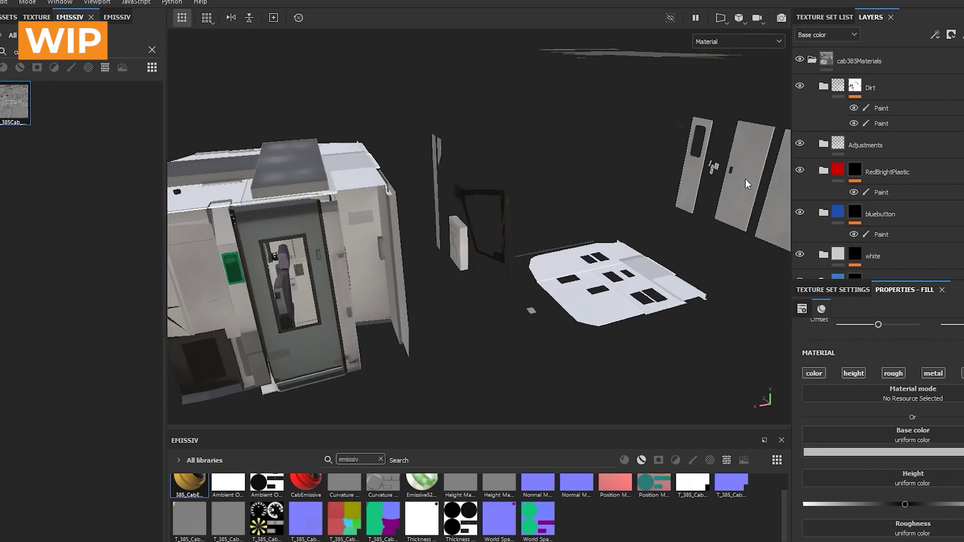
pyautogui.keyDown('alt'); pyautogui.moveTo(378, 307); pyautogui.dragTo(693, 266, button='middle'); pyautogui.keyUp('alt')
pyautogui.scroll(5, 693, 266)
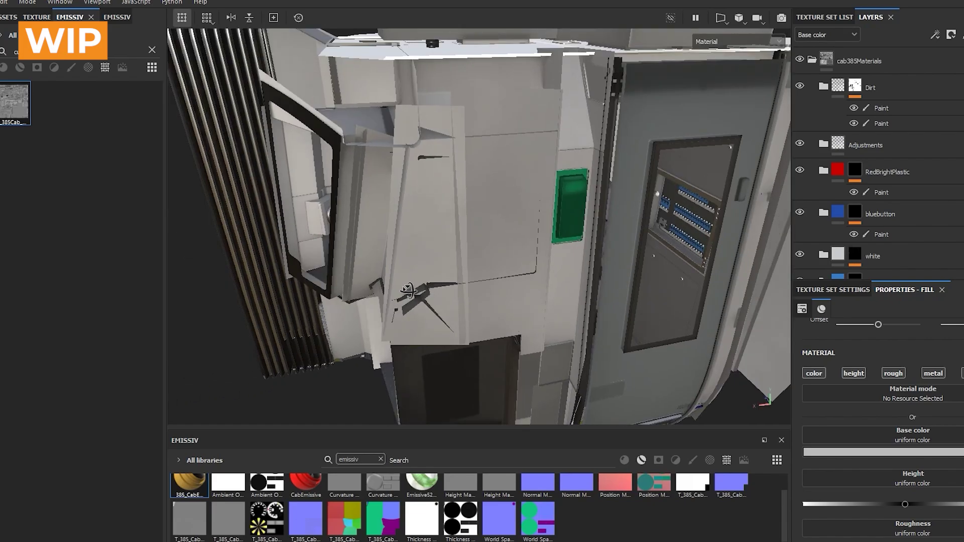
# Step: Examine the textured cab from its outer wall and doorway through to the driver desk
pyautogui.keyDown('alt'); pyautogui.moveTo(533, 274); pyautogui.dragTo(351, 279); pyautogui.keyUp('alt')
pyautogui.keyDown('alt'); pyautogui.moveTo(569, 274); pyautogui.dragTo(486, 257); pyautogui.keyUp('alt')
pyautogui.scroll(4, 577, 246)
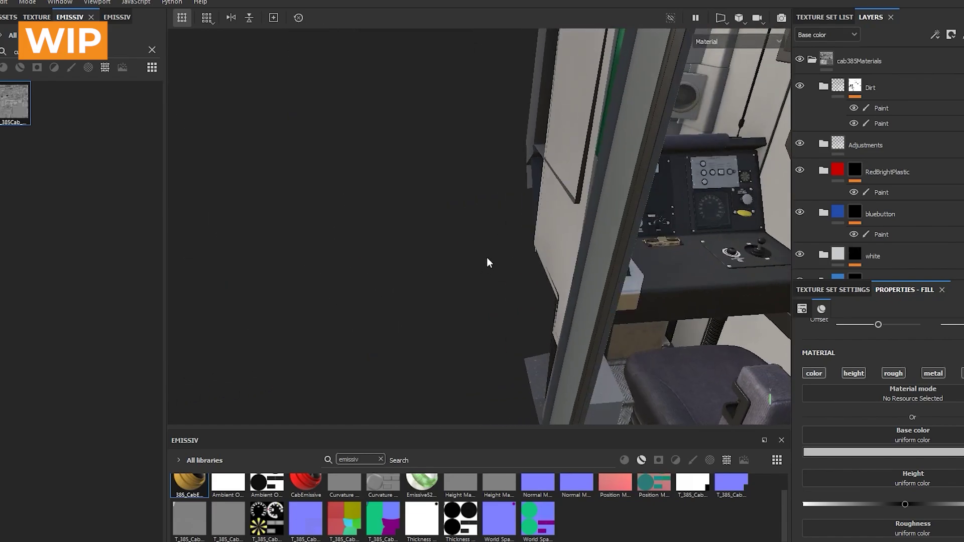
pyautogui.moveTo(487, 258)
pyautogui.keyDown('alt'); pyautogui.mouseDown(button='middle')
pyautogui.moveTo(428, 216)
pyautogui.moveTo(472, 257)
pyautogui.mouseUp(button='middle'); pyautogui.keyUp('alt')
pyautogui.scroll(2, 472, 257)
pyautogui.keyDown('alt'); pyautogui.moveTo(471, 257); pyautogui.dragTo(437, 274); pyautogui.keyUp('alt')
pyautogui.scroll(3, 437, 274)
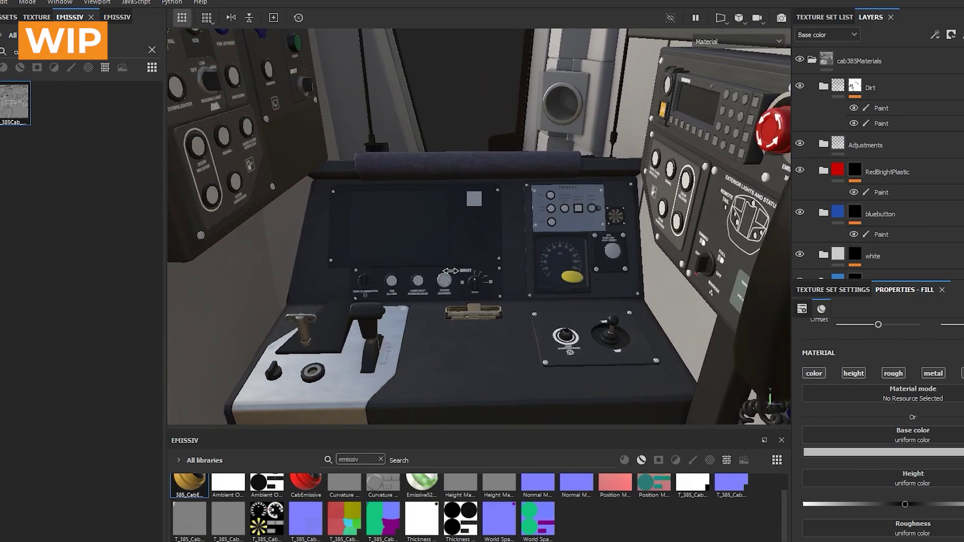
# Step: Rotate the environment lighting and examine the textured driver desk's levers, buttons and speedometer, and the side switch panel
pyautogui.keyDown('shift'); pyautogui.moveTo(451, 271); pyautogui.dragTo(402, 271, button='right'); pyautogui.keyUp('shift')
pyautogui.keyDown('alt'); pyautogui.moveTo(402, 299); pyautogui.dragTo(366, 306); pyautogui.keyUp('alt')
pyautogui.keyDown('alt'); pyautogui.moveTo(365, 305); pyautogui.dragTo(427, 307, button='middle'); pyautogui.keyUp('alt')
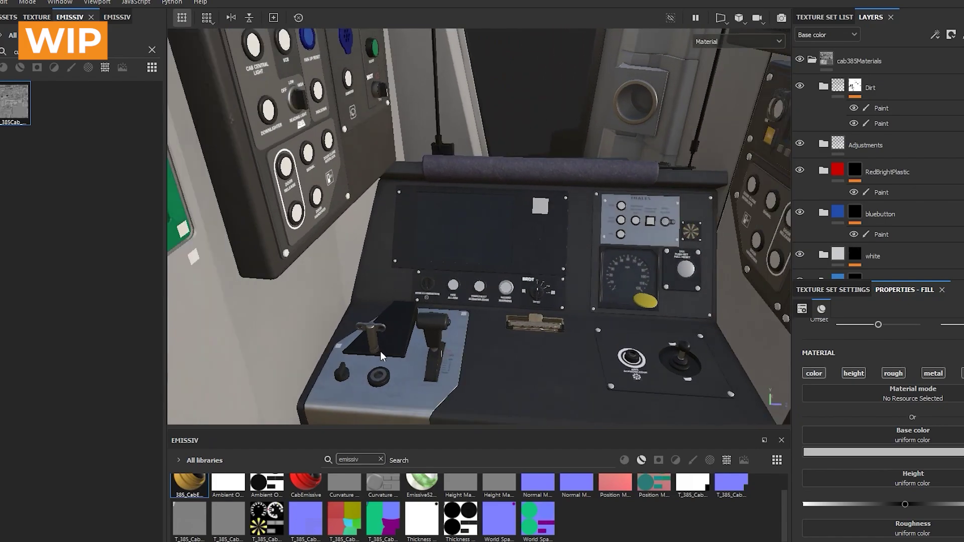
pyautogui.scroll(2, 378, 354)
pyautogui.keyDown('alt'); pyautogui.moveTo(378, 358); pyautogui.dragTo(373, 334); pyautogui.keyUp('alt')
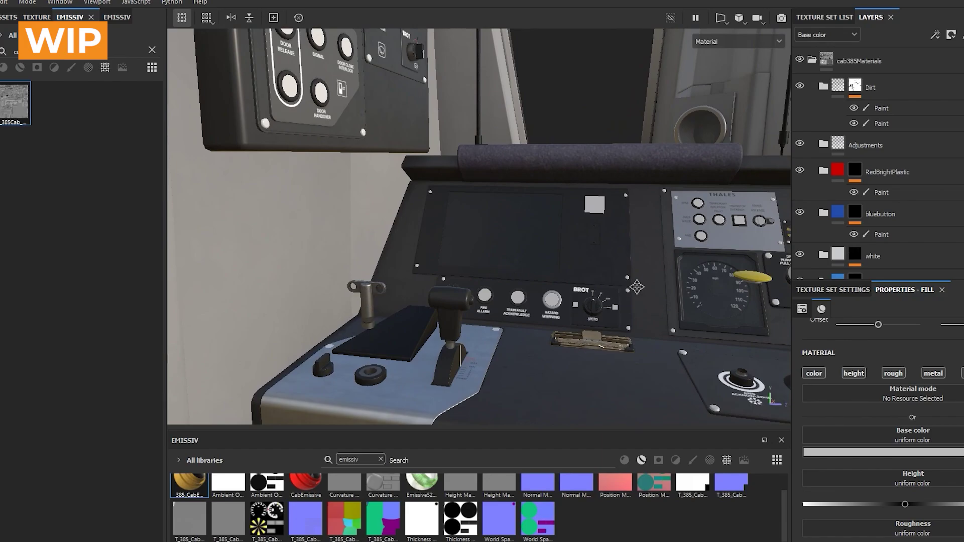
pyautogui.keyDown('alt'); pyautogui.moveTo(636, 287); pyautogui.dragTo(574, 253); pyautogui.keyUp('alt')
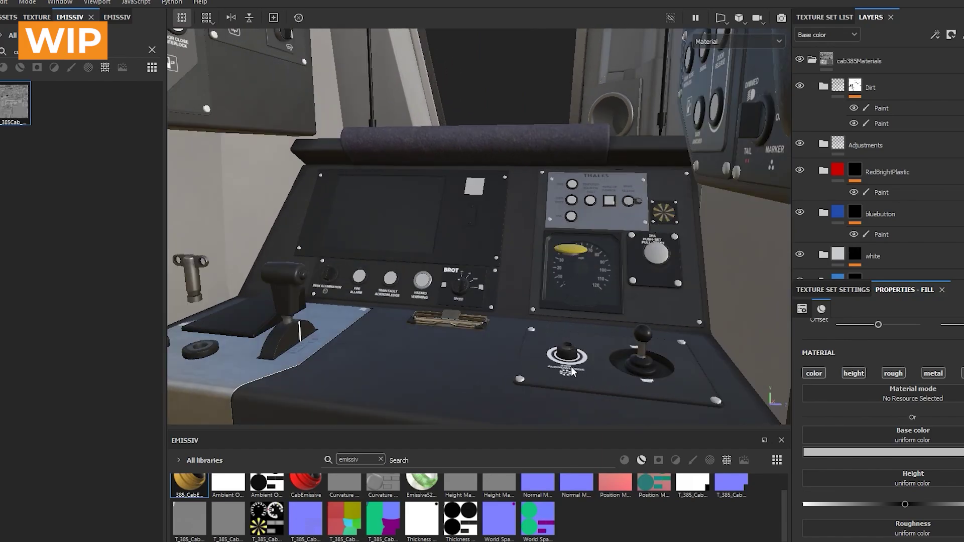
pyautogui.keyDown('alt'); pyautogui.moveTo(566, 352); pyautogui.dragTo(345, 155); pyautogui.keyUp('alt')
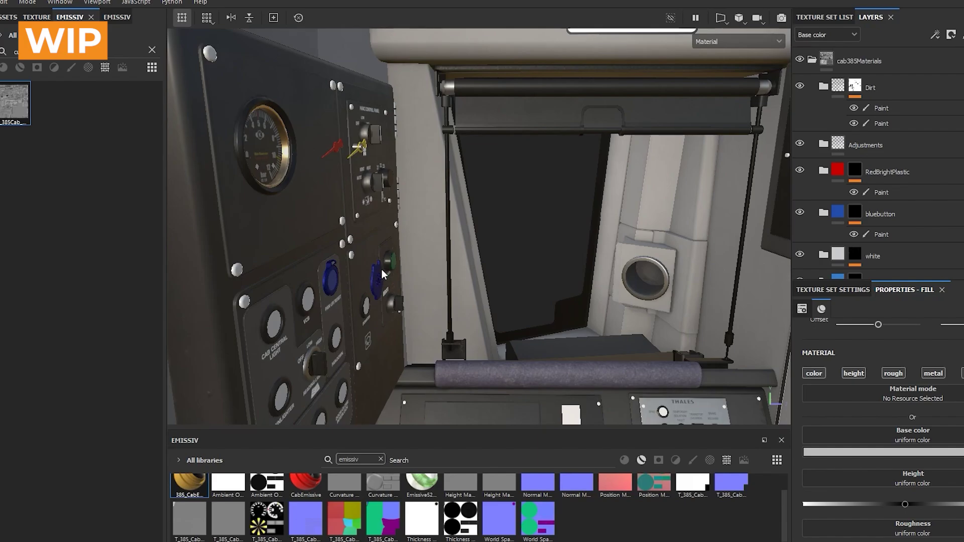
# Step: Examine the rear wall's textured button panel with its yellow covers and the warning signs beside it
pyautogui.keyDown('alt'); pyautogui.moveTo(330, 280); pyautogui.dragTo(446, 124); pyautogui.keyUp('alt')
pyautogui.scroll(5, 437, 133)
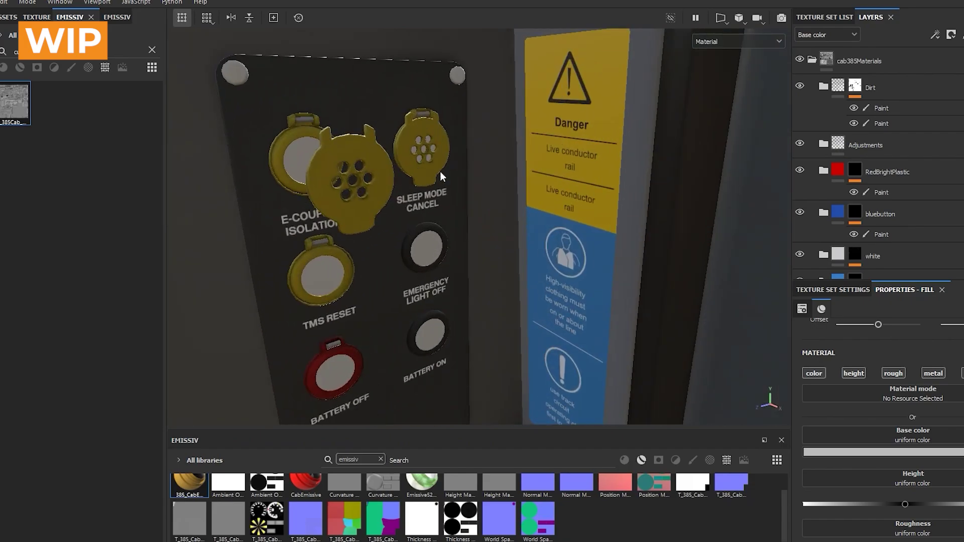
pyautogui.scroll(-4, 405, 161)
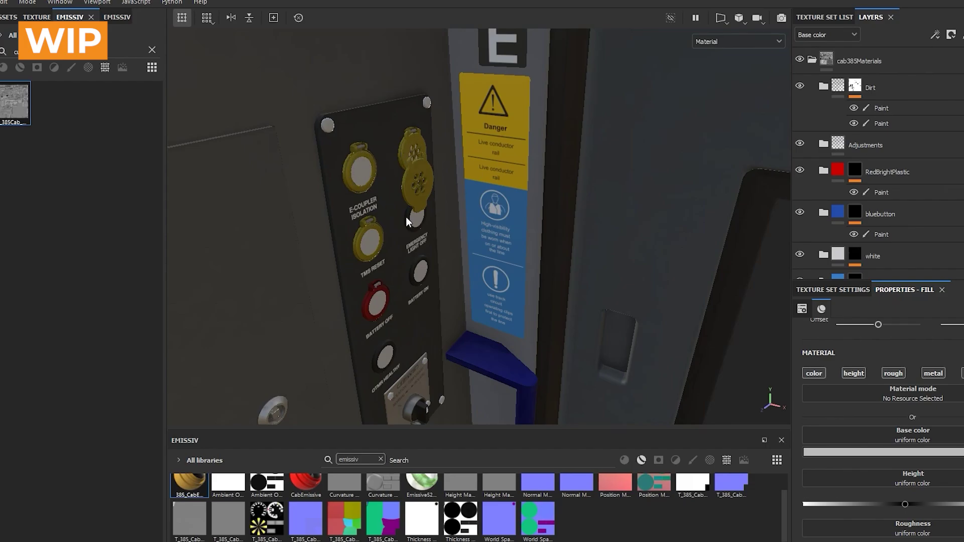
pyautogui.keyDown('alt'); pyautogui.moveTo(409, 218); pyautogui.dragTo(373, 220); pyautogui.keyUp('alt')
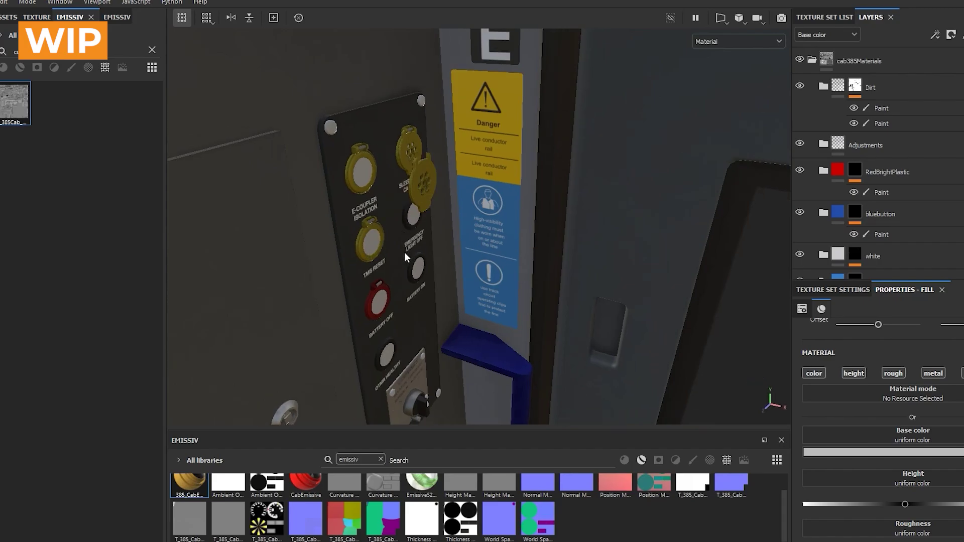
pyautogui.keyDown('alt'); pyautogui.moveTo(405, 253); pyautogui.dragTo(402, 236); pyautogui.keyUp('alt')
pyautogui.keyDown('alt'); pyautogui.moveTo(405, 165); pyautogui.dragTo(399, 177); pyautogui.keyUp('alt')
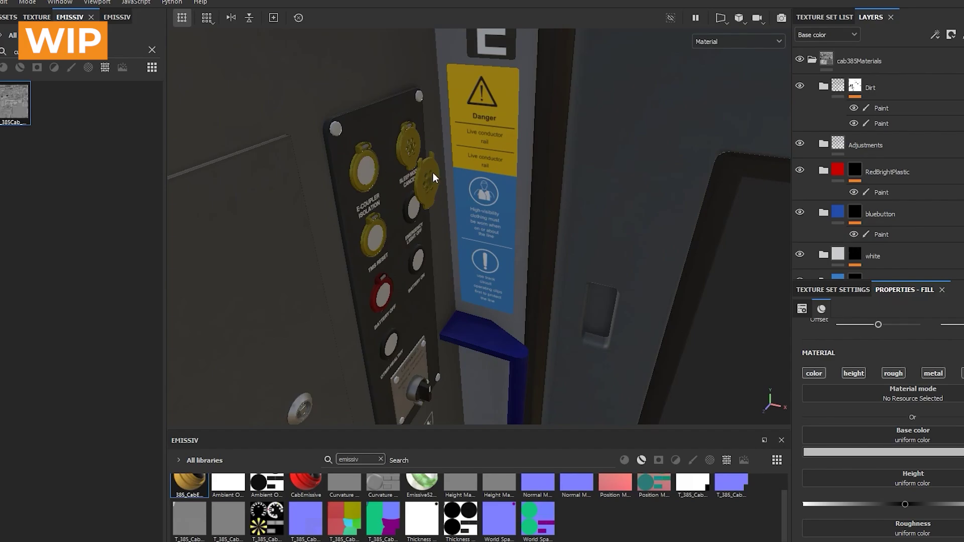
pyautogui.keyDown('alt'); pyautogui.moveTo(359, 155); pyautogui.dragTo(459, 207); pyautogui.keyUp('alt')
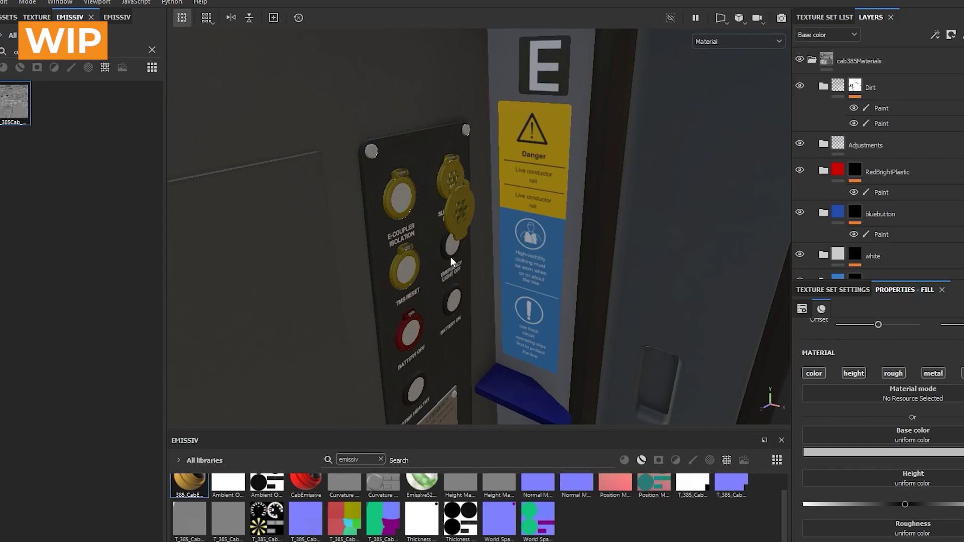
pyautogui.keyDown('alt'); pyautogui.moveTo(451, 258); pyautogui.dragTo(530, 242); pyautogui.keyUp('alt')
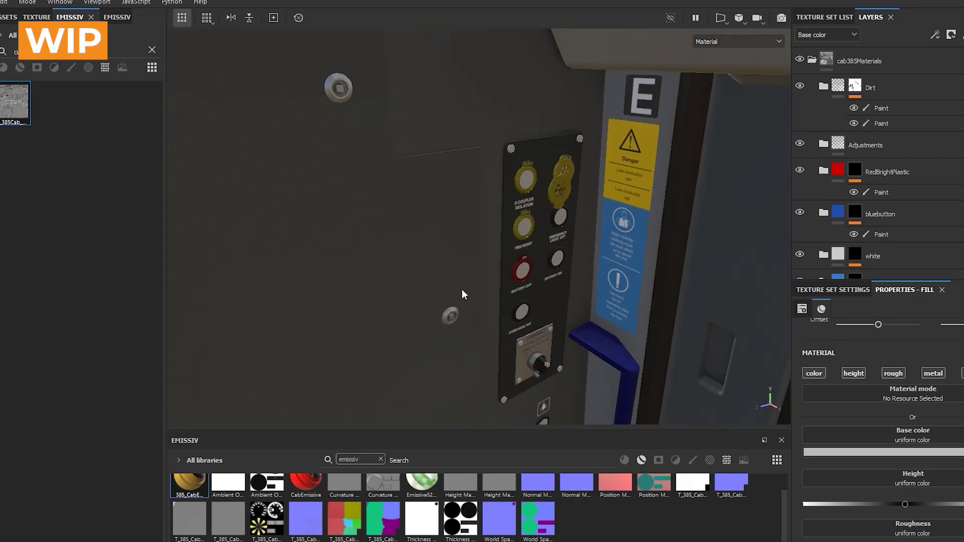
# Step: Examine the round square-key lock on the dark wall near the button panel
pyautogui.keyDown('alt'); pyautogui.moveTo(364, 116); pyautogui.dragTo(354, 165); pyautogui.keyUp('alt')
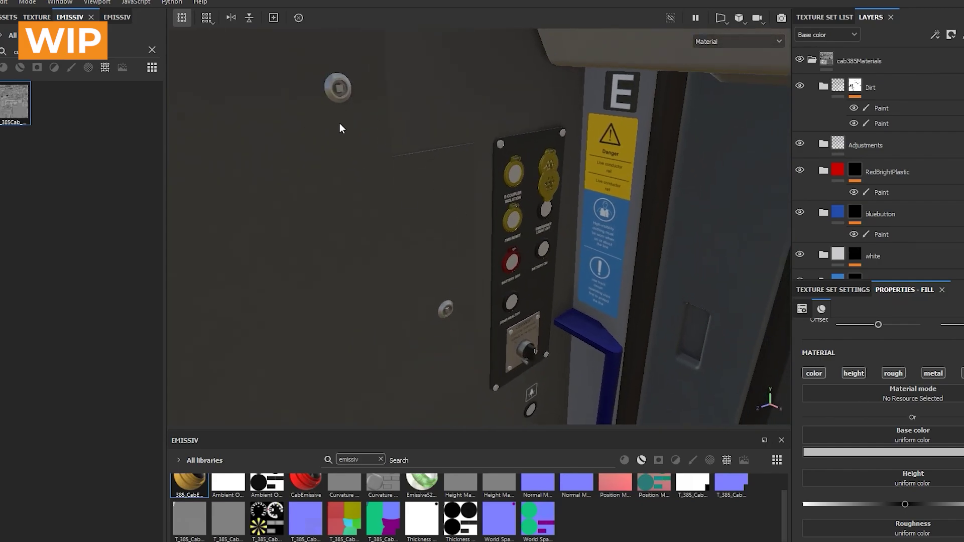
pyautogui.keyDown('alt'); pyautogui.moveTo(339, 124); pyautogui.dragTo(361, 200, button='middle'); pyautogui.keyUp('alt')
pyautogui.scroll(5, 348, 180)
pyautogui.keyDown('alt'); pyautogui.moveTo(370, 185); pyautogui.dragTo(375, 159); pyautogui.keyUp('alt')
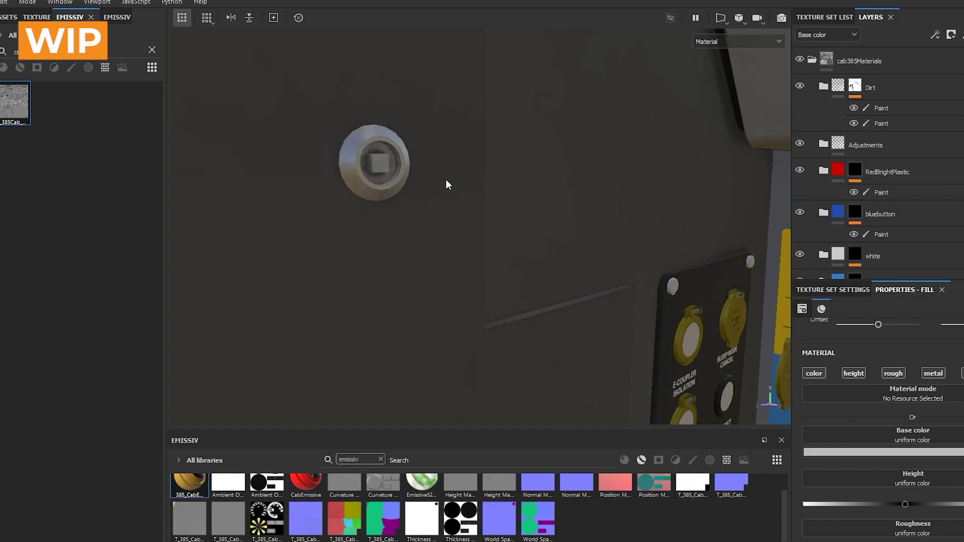
# Step: Review the cab project's texture set list and the mesh maps assigned to T_385_CabEmissive02
pyautogui.scroll(-3, 442, 180)
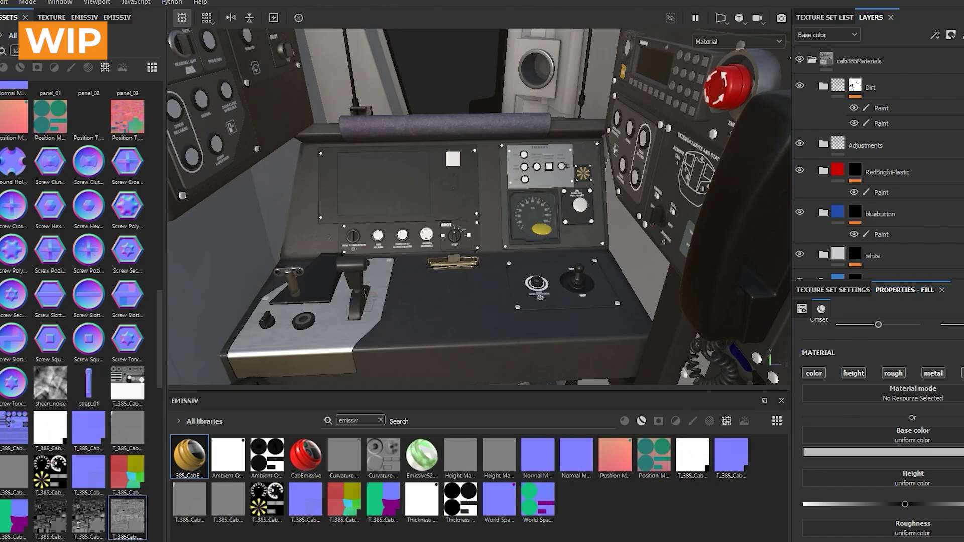
pyautogui.moveTo(351, 511)
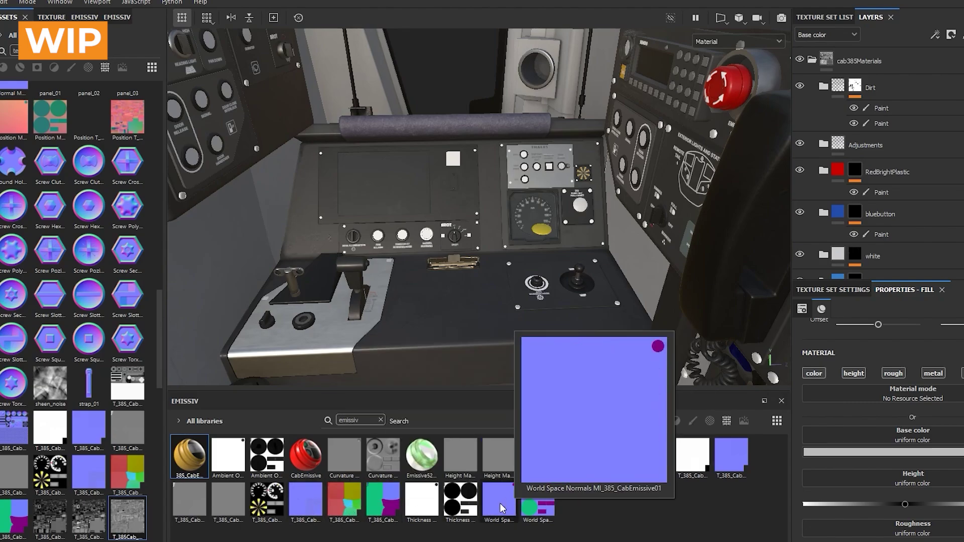
pyautogui.click(825, 17)
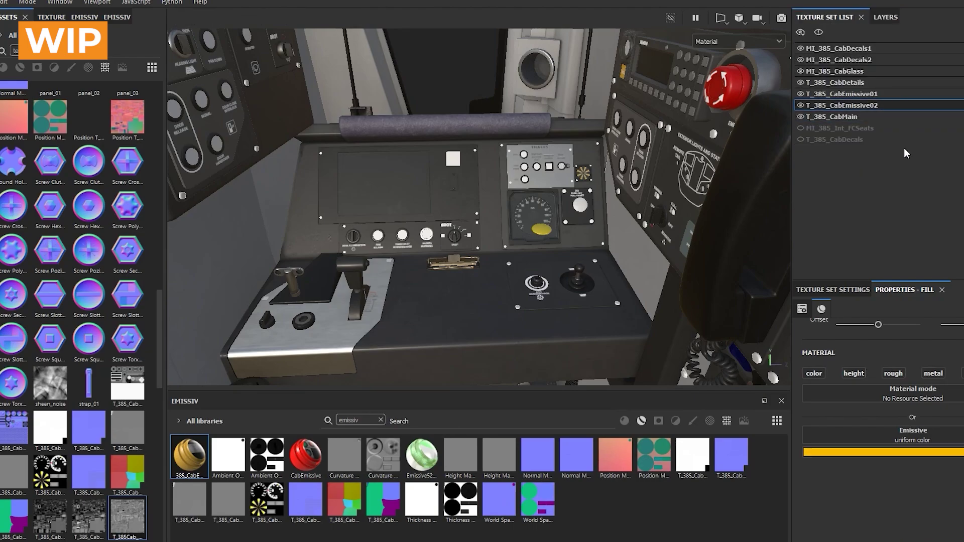
pyautogui.click(848, 291)
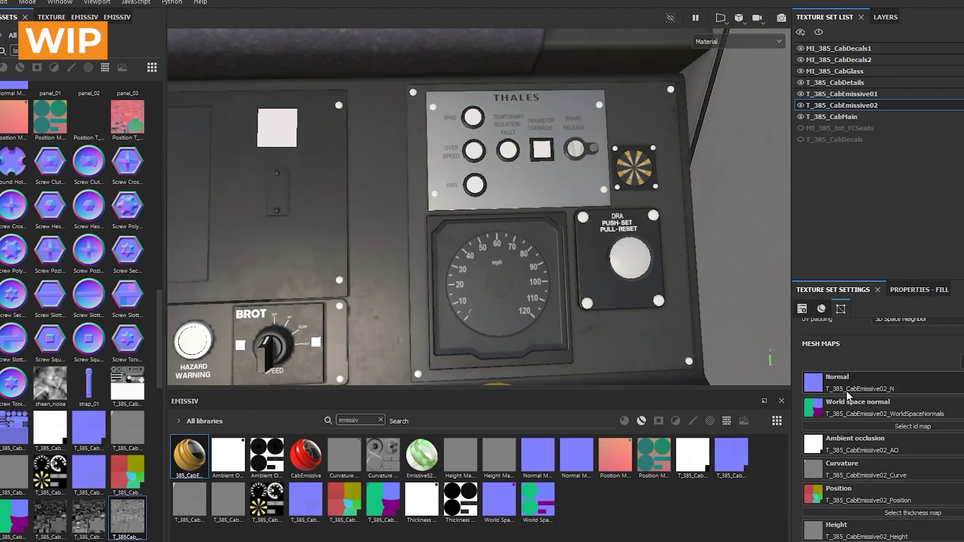
pyautogui.scroll(-4, 447, 309)
# Step: Examine the driver desk's gauges and buttons, and show the layer stack of T_385_CabEmissive02
pyautogui.keyDown('alt'); pyautogui.moveTo(447, 309); pyautogui.dragTo(533, 231); pyautogui.keyUp('alt')
pyautogui.scroll(-1, 604, 311)
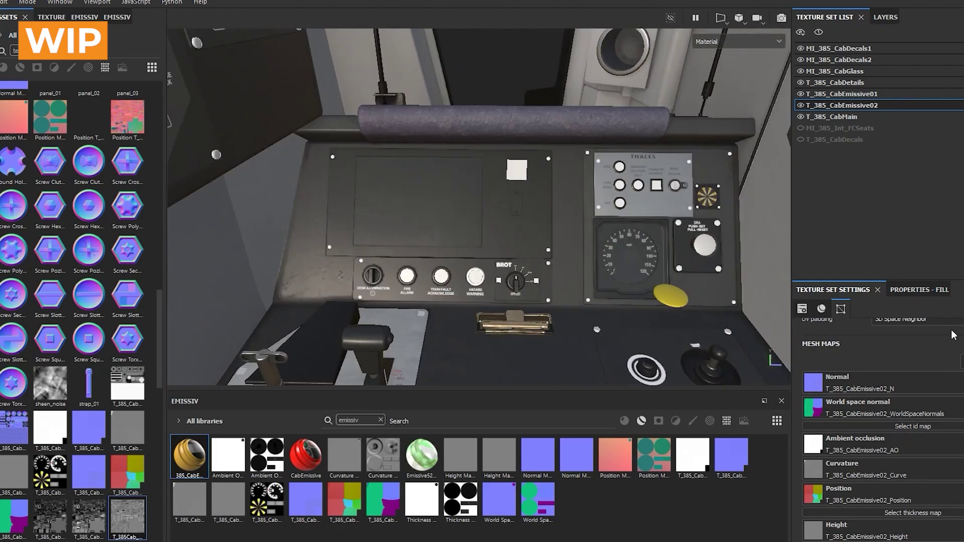
pyautogui.click(926, 290)
pyautogui.click(885, 17)
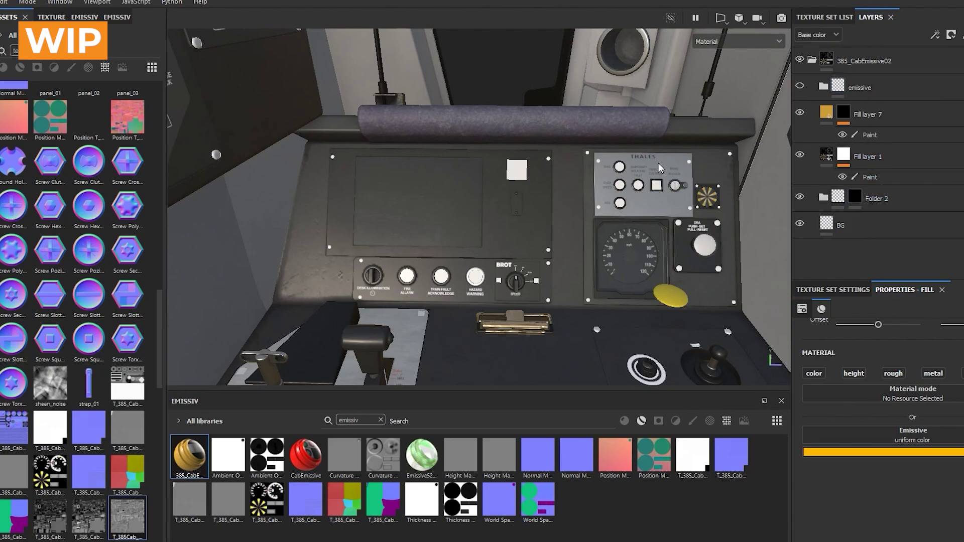
pyautogui.keyDown('alt'); pyautogui.moveTo(658, 162); pyautogui.dragTo(552, 246); pyautogui.keyUp('alt')
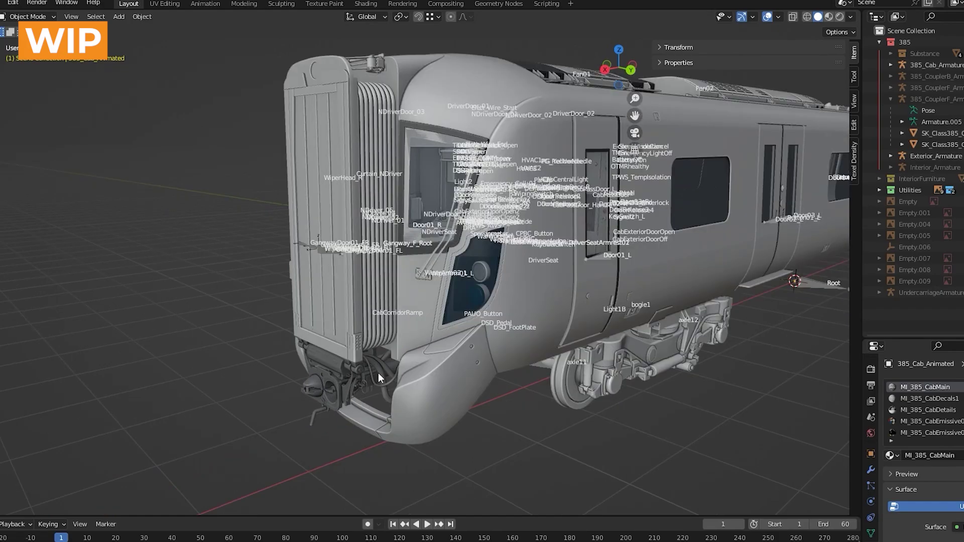
# Step: Switch to Blender and examine the untextured train front around the coupler beneath the gangway
pyautogui.scroll(3, 379, 376)
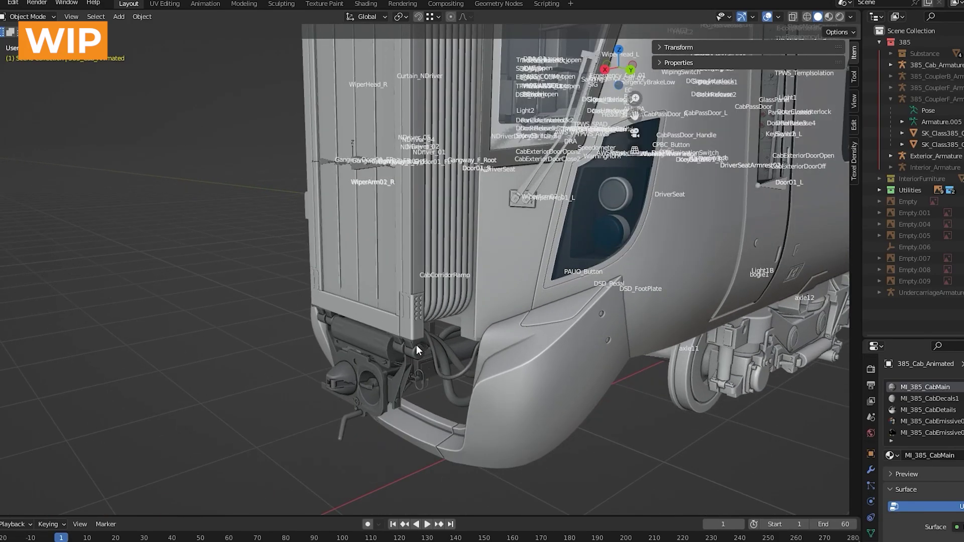
pyautogui.scroll(-3, 448, 342)
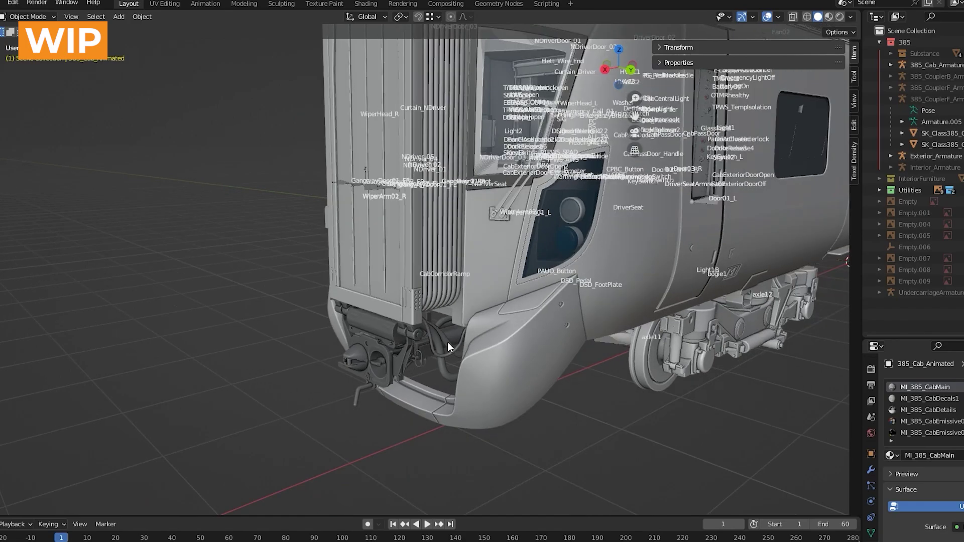
pyautogui.moveTo(451, 342); pyautogui.dragTo(425, 360, button='middle')
pyautogui.scroll(3, 425, 360)
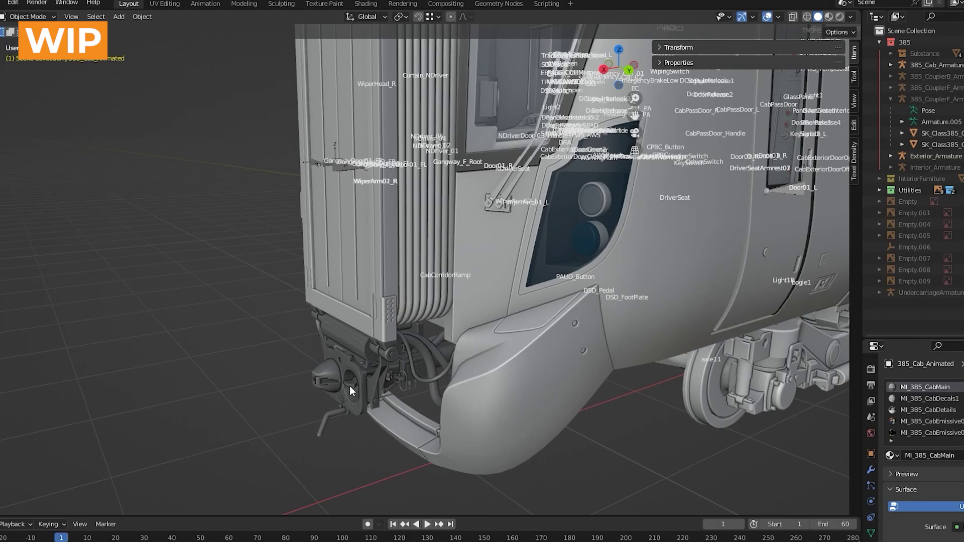
pyautogui.scroll(-3, 351, 386)
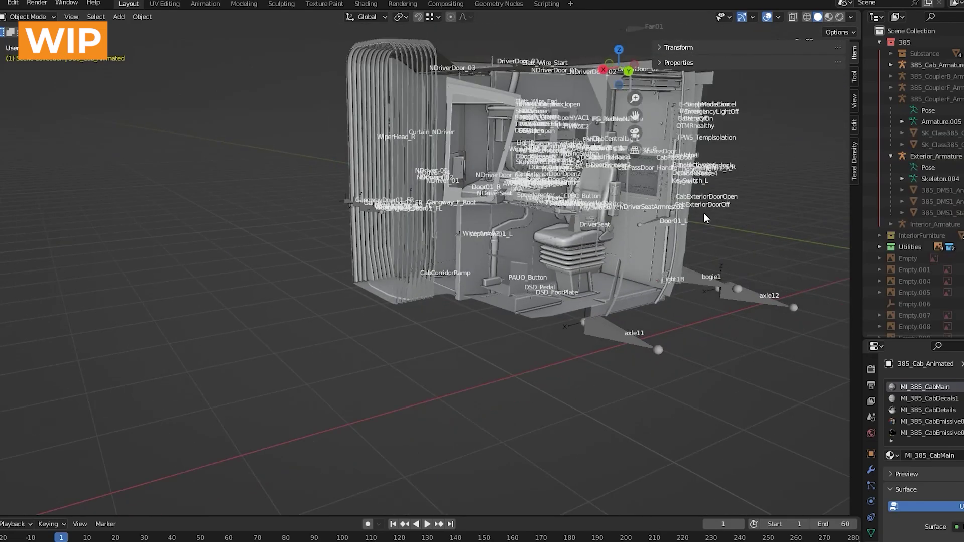
# Step: Examine the cab without its outer body, and the isolated front coupler with its hoses and Root bone
pyautogui.keyDown('shift'); pyautogui.moveTo(704, 213); pyautogui.dragTo(351, 210, button='middle'); pyautogui.keyUp('shift')
pyautogui.scroll(3, 351, 210)
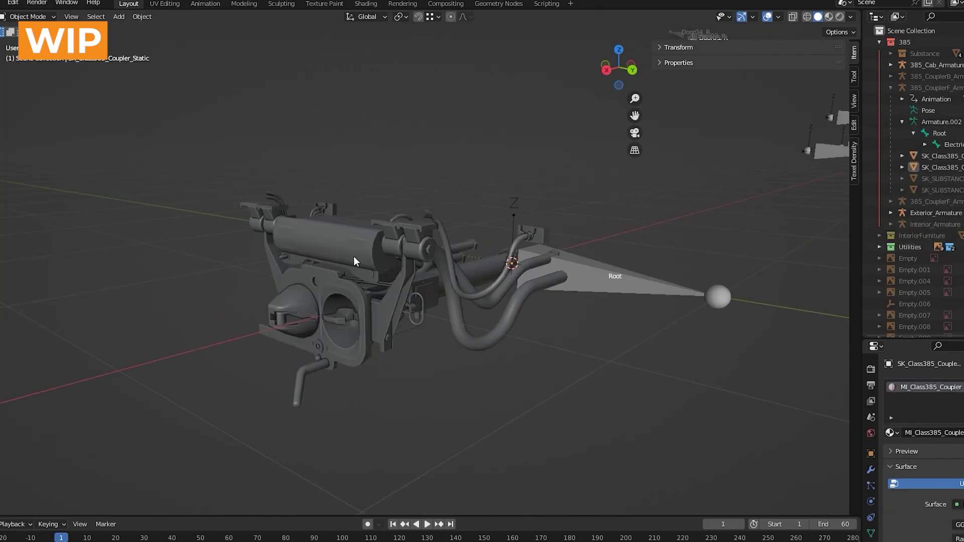
pyautogui.moveTo(353, 256)
pyautogui.mouseDown(button='middle')
pyautogui.moveTo(310, 265)
pyautogui.moveTo(356, 240)
pyautogui.mouseUp(button='middle')
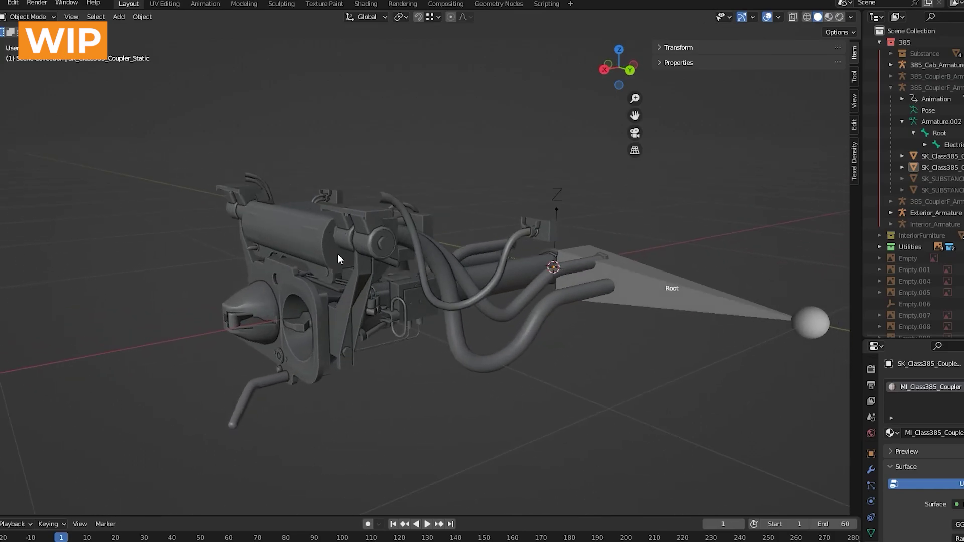
# Step: In the Animation workspace, preview the coupler's 385_CouplerF_open action up to frame 56 and return to frame 1
pyautogui.click(211, 4)
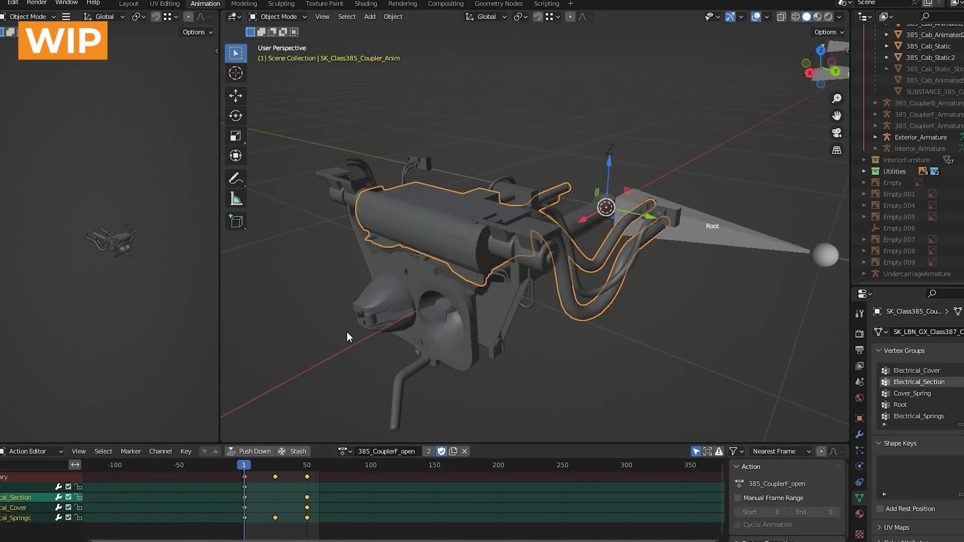
pyautogui.moveTo(348, 335); pyautogui.dragTo(361, 337, button='middle')
pyautogui.click(325, 372)
pyautogui.keyDown('shift'); pyautogui.moveTo(332, 373); pyautogui.dragTo(402, 382, button='middle'); pyautogui.keyUp('shift')
pyautogui.scroll(2, 402, 382)
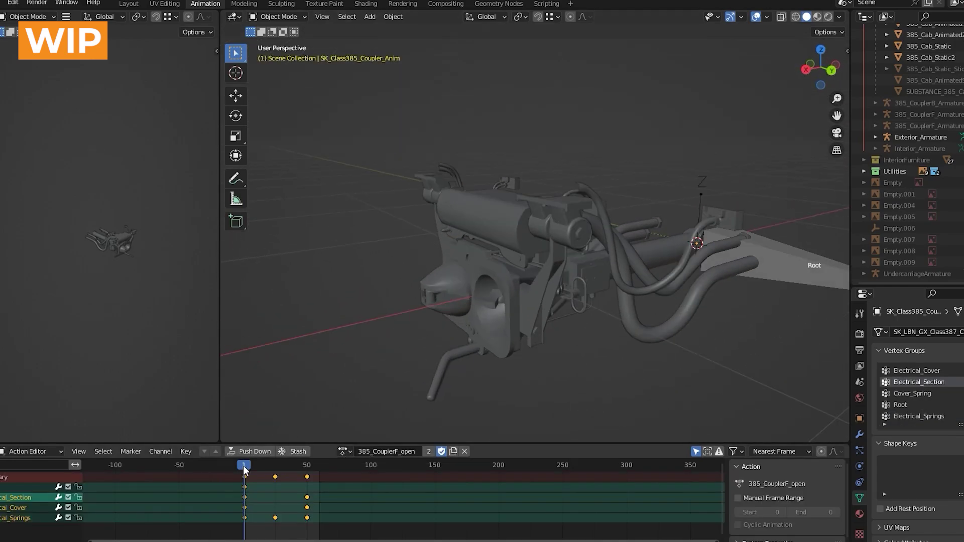
pyautogui.moveTo(243, 466); pyautogui.dragTo(314, 487)
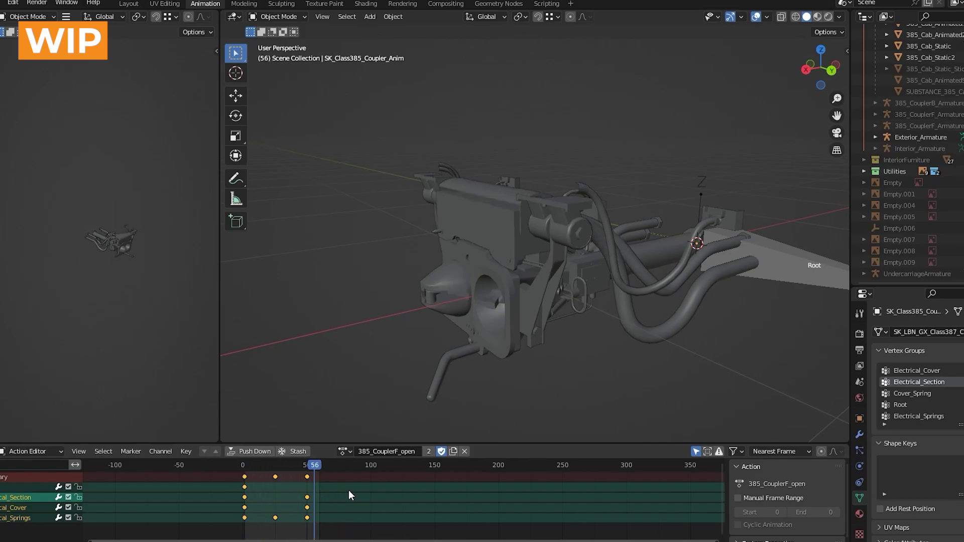
pyautogui.hotkey('shift', 'Left')
# Step: Switch to the coupler project in Substance 3D Painter and examine the textured coupler with its separated parts
pyautogui.moveTo(122, 541)
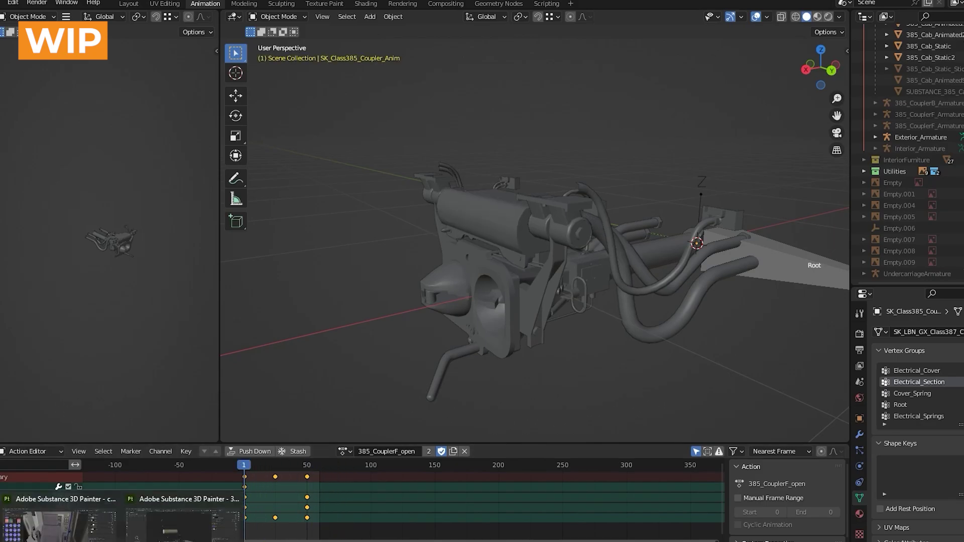
pyautogui.click(181, 525)
pyautogui.scroll(-4, 483, 333)
pyautogui.scroll(8, 500, 336)
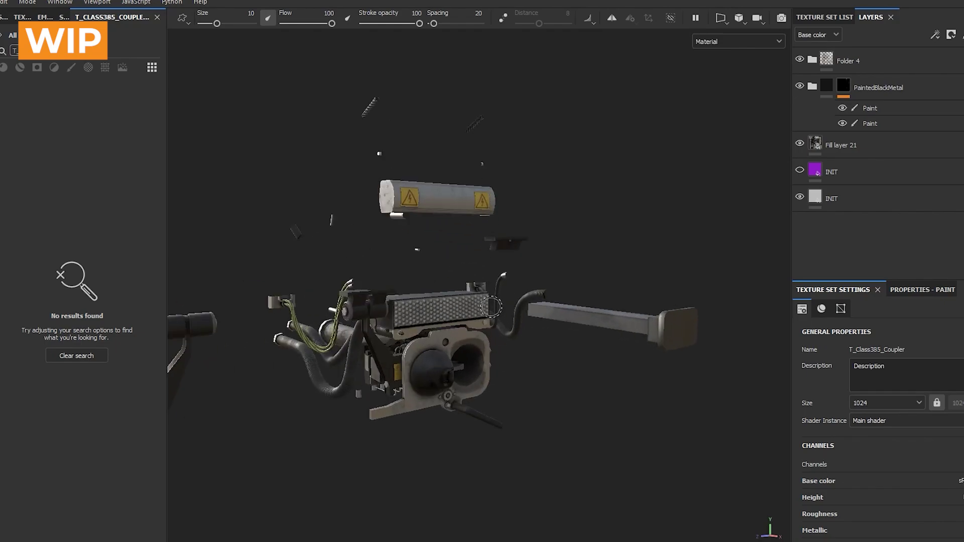
pyautogui.keyDown('alt'); pyautogui.moveTo(383, 264); pyautogui.dragTo(423, 261); pyautogui.keyUp('alt')
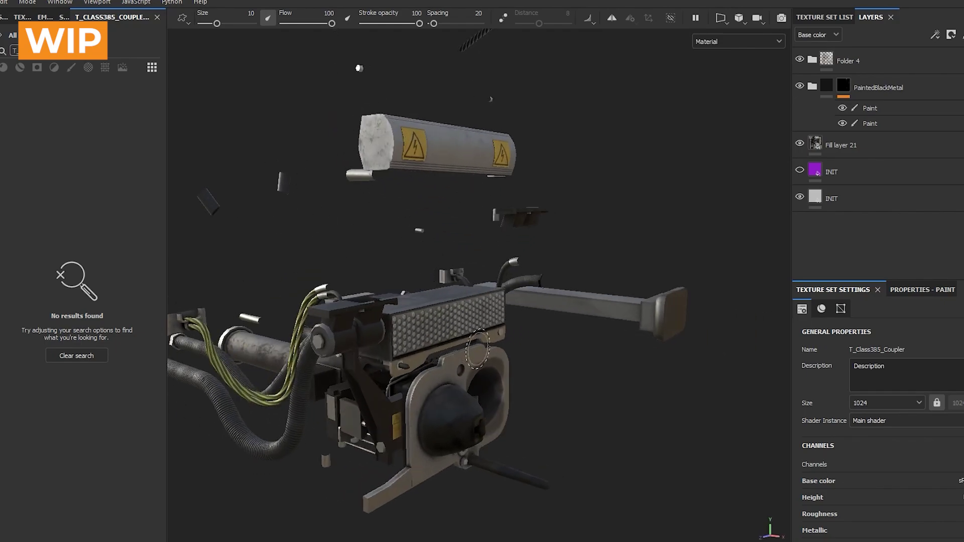
# Step: Examine the coupler's studded contact face, hinge arms, hoses and rounded coupling head up close
pyautogui.scroll(-4, 447, 360)
pyautogui.keyDown('alt'); pyautogui.moveTo(447, 360); pyautogui.dragTo(545, 316); pyautogui.keyUp('alt')
pyautogui.scroll(-4, 458, 359)
pyautogui.scroll(8, 532, 322)
pyautogui.scroll(4, 435, 348)
pyautogui.keyDown('alt'); pyautogui.moveTo(434, 347); pyautogui.dragTo(454, 334); pyautogui.keyUp('alt')
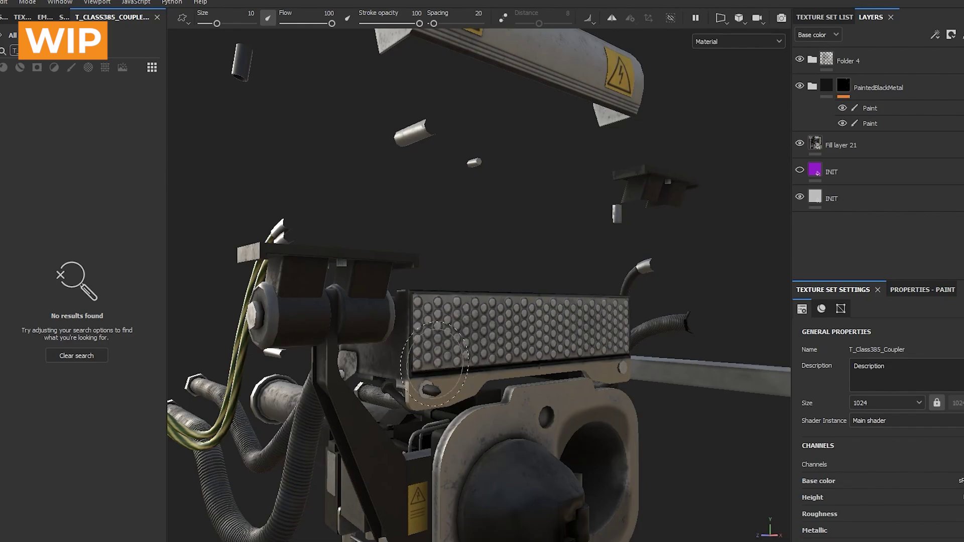
pyautogui.scroll(-4, 479, 354)
pyautogui.keyDown('alt'); pyautogui.moveTo(479, 354); pyautogui.dragTo(514, 374); pyautogui.keyUp('alt')
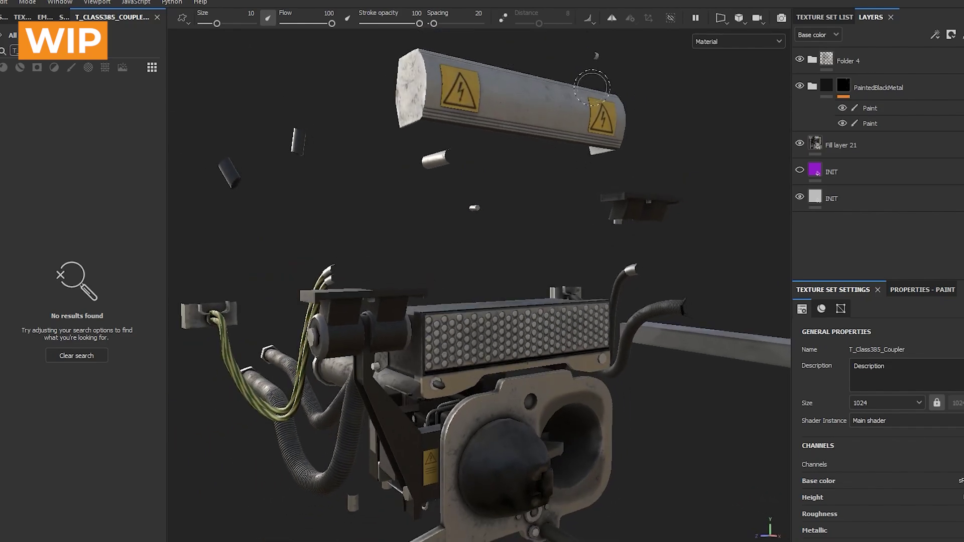
# Step: Examine the second textured coupler beside the first, including its yellow-green cables and the cover with warning labels
pyautogui.scroll(-5, 545, 375)
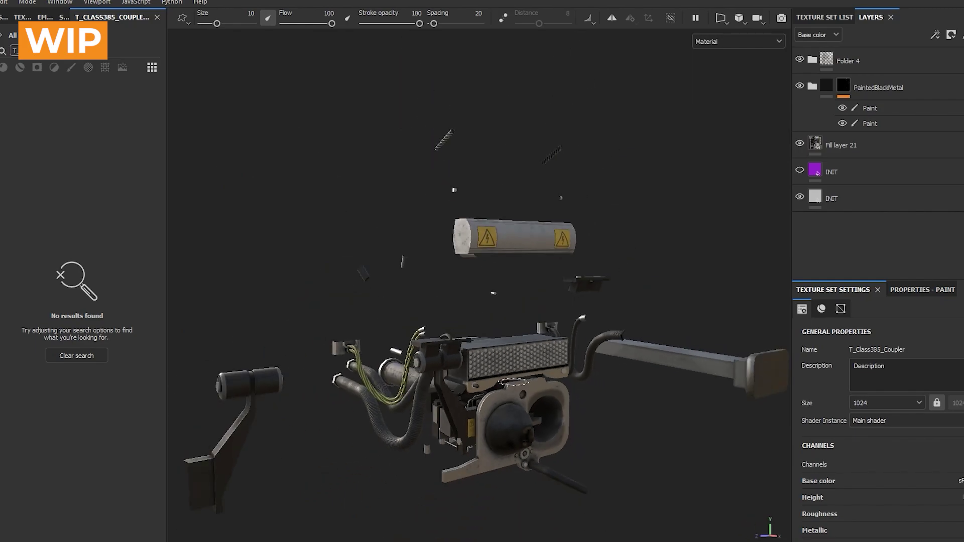
pyautogui.keyDown('alt'); pyautogui.moveTo(545, 395); pyautogui.dragTo(465, 416); pyautogui.keyUp('alt')
pyautogui.scroll(-4, 491, 390)
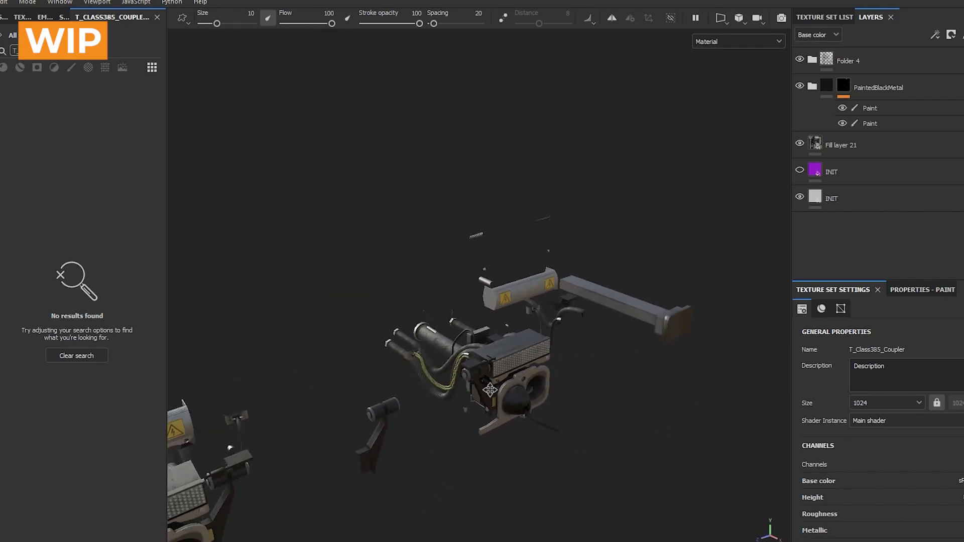
pyautogui.keyDown('alt'); pyautogui.moveTo(490, 390); pyautogui.dragTo(662, 338, button='middle'); pyautogui.keyUp('alt')
pyautogui.keyDown('alt'); pyautogui.moveTo(513, 415); pyautogui.dragTo(429, 407); pyautogui.keyUp('alt')
pyautogui.keyDown('alt'); pyautogui.moveTo(429, 407); pyautogui.dragTo(470, 369, button='middle'); pyautogui.keyUp('alt')
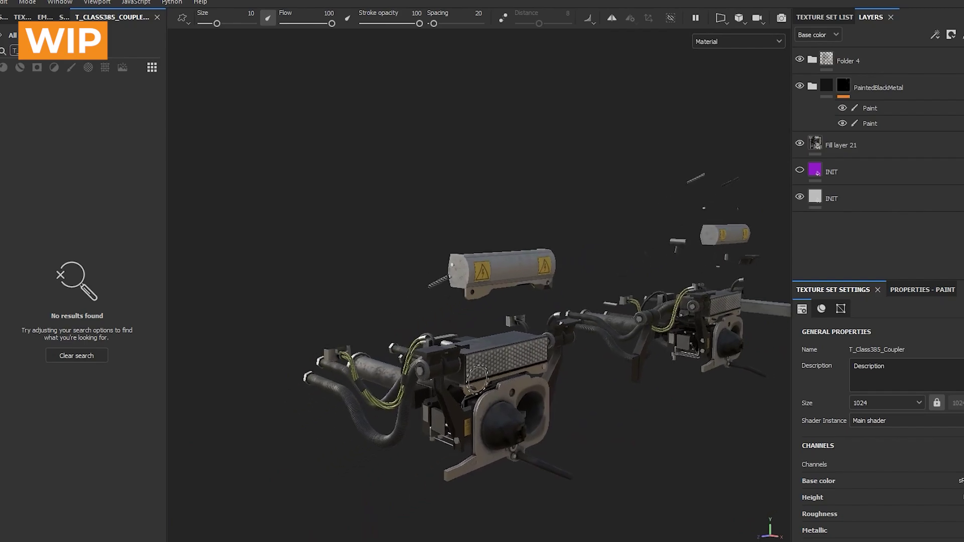
pyautogui.scroll(3, 470, 371)
pyautogui.keyDown('alt'); pyautogui.moveTo(464, 377); pyautogui.dragTo(444, 396); pyautogui.keyUp('alt')
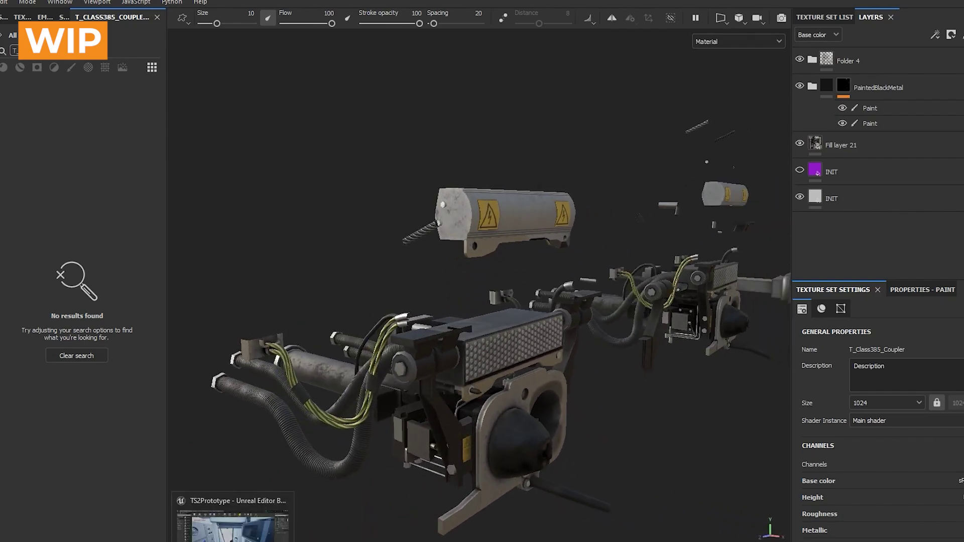
# Step: Switch to Unreal Editor and examine the coupler fitted to the train front in the running game
pyautogui.click(231, 522)
pyautogui.click(463, 279)
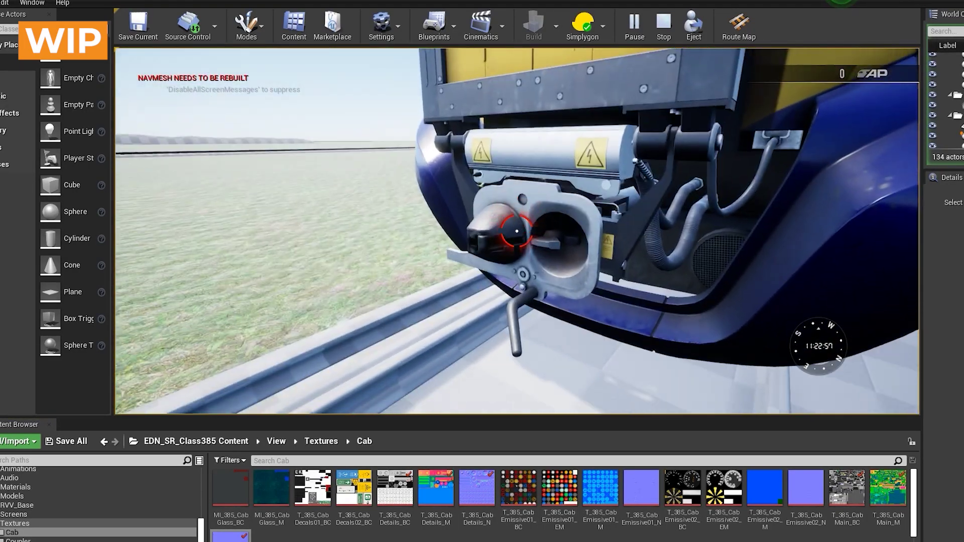
pyautogui.press('d')
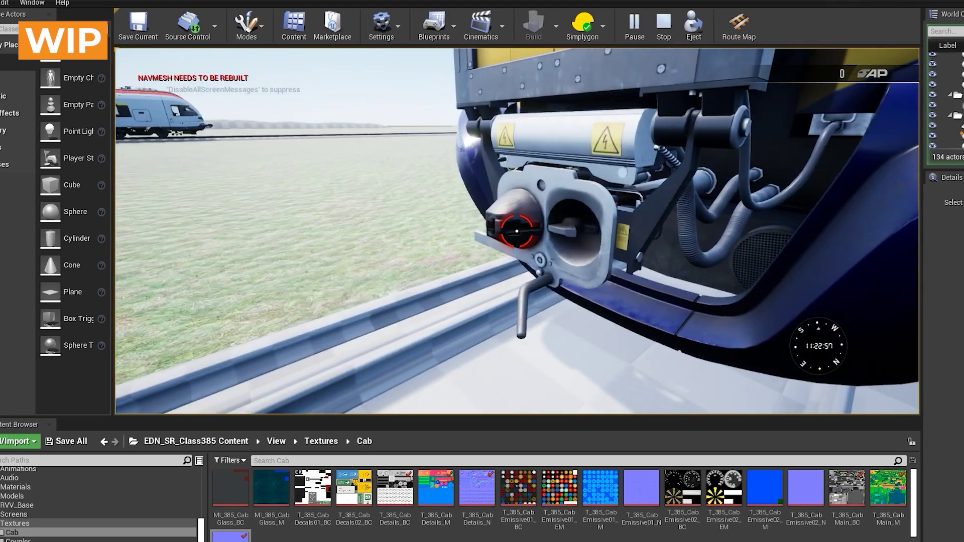